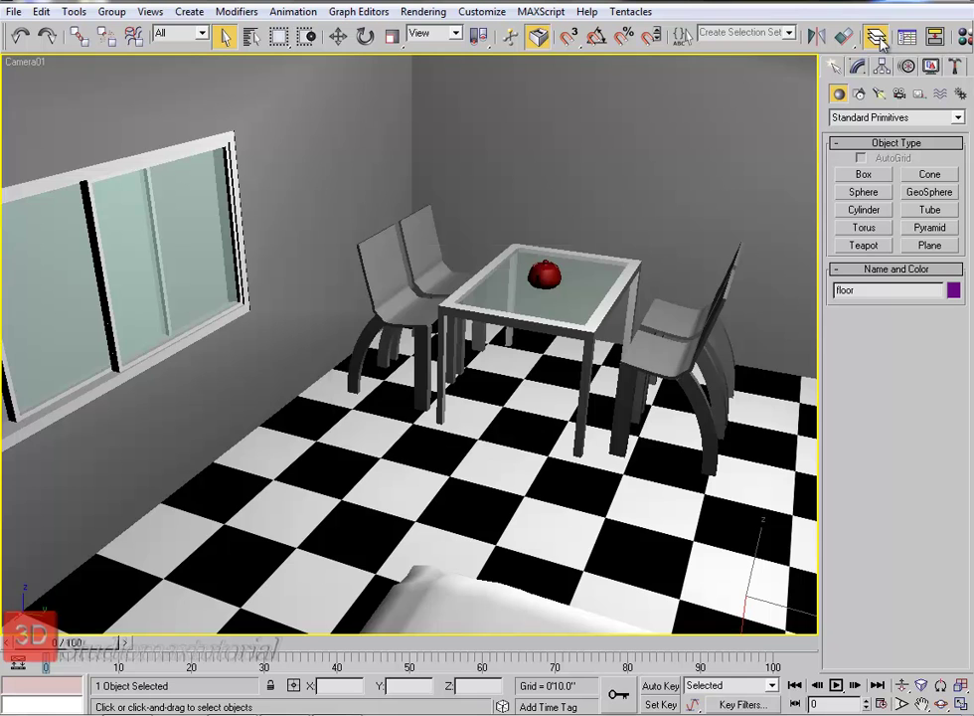
pyautogui.moveTo(565, 260); pyautogui.dragTo(527, 179)
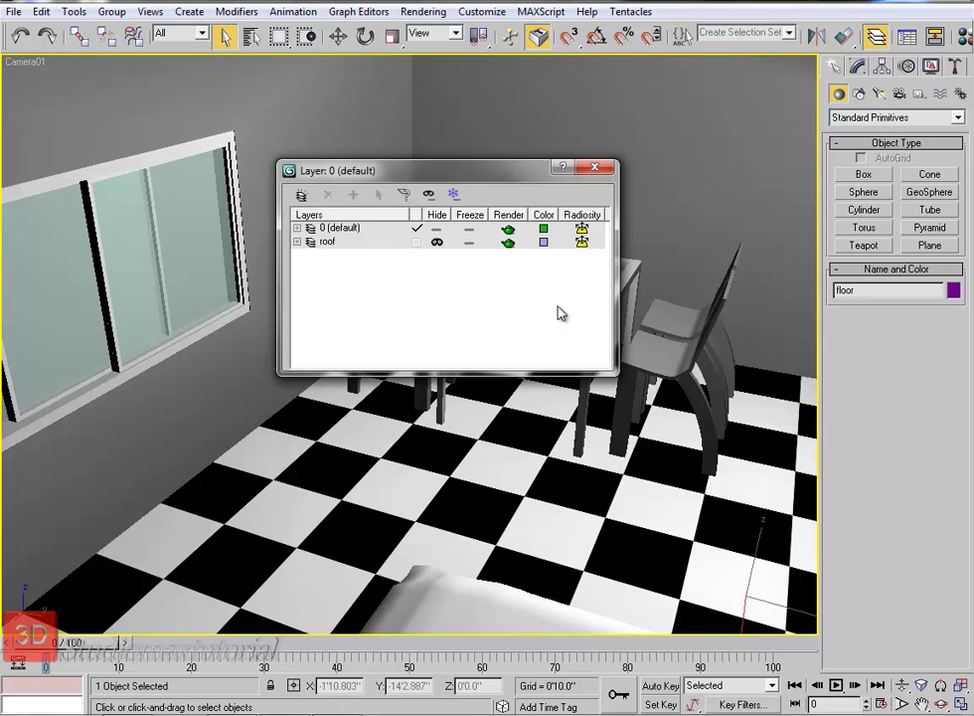
pyautogui.moveTo(500, 177); pyautogui.dragTo(491, 339)
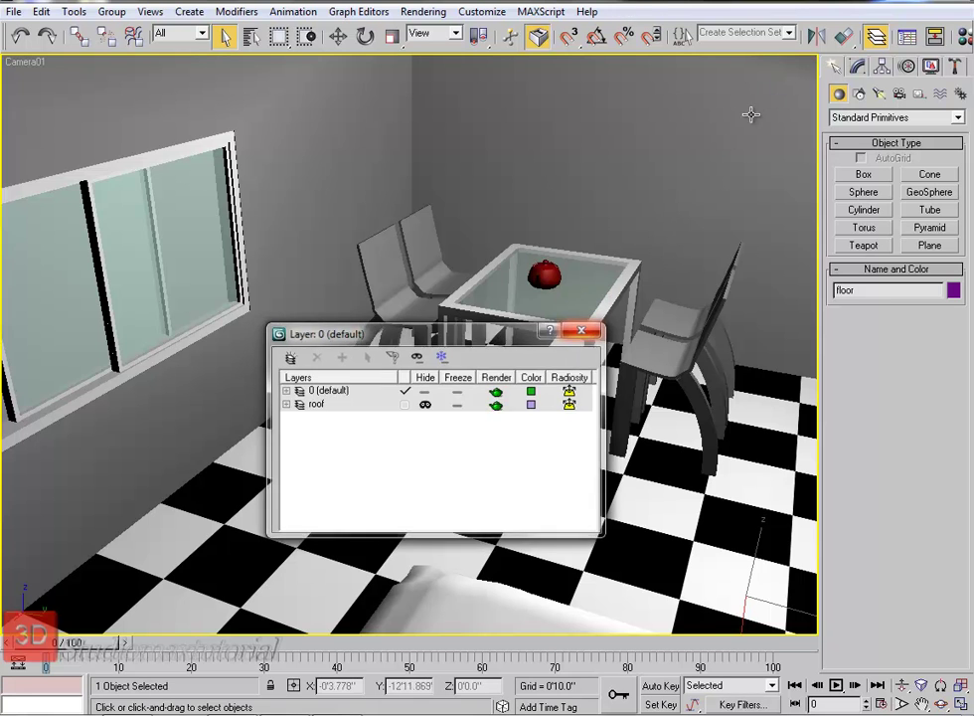
pyautogui.click(875, 36)
# - Select the objects of the table-with-teaport selection set and create a new layer from them
pyautogui.click(790, 33)
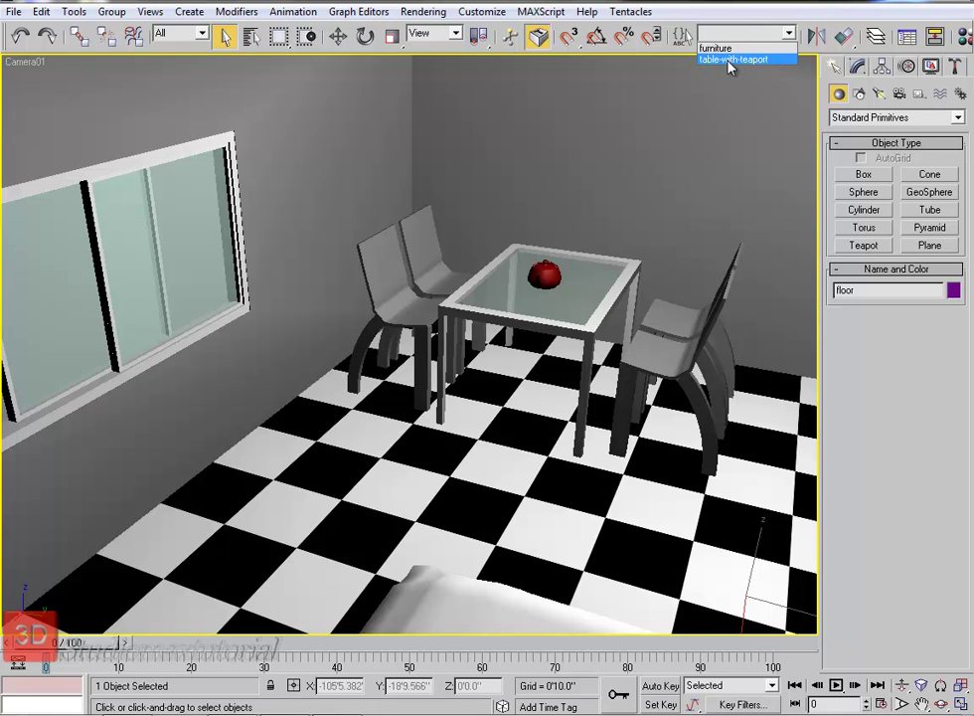
pyautogui.click(730, 60)
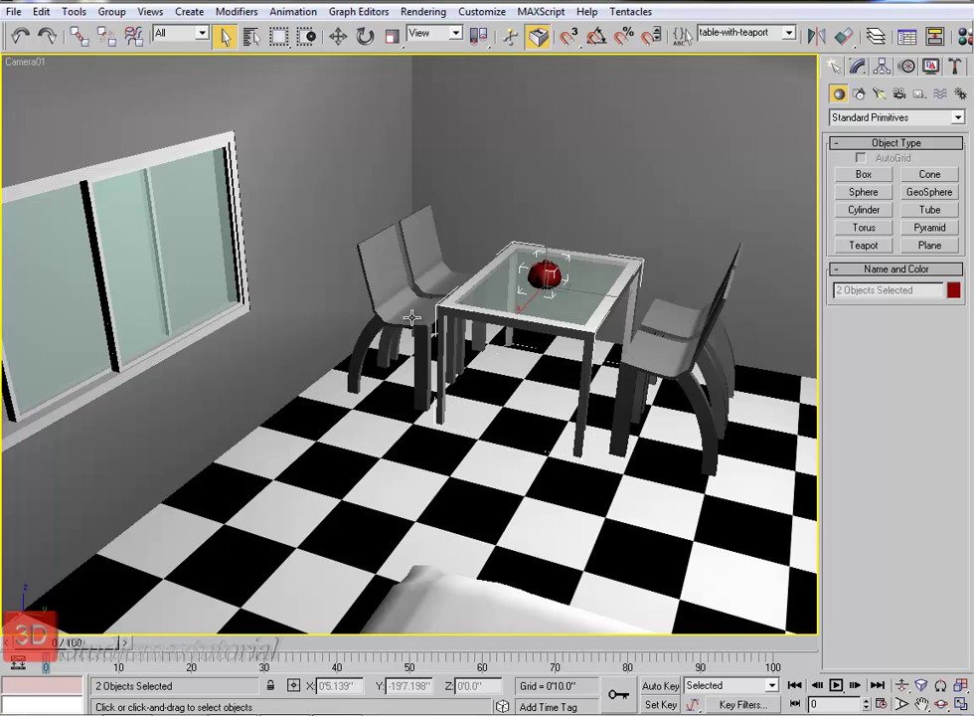
pyautogui.click(879, 46)
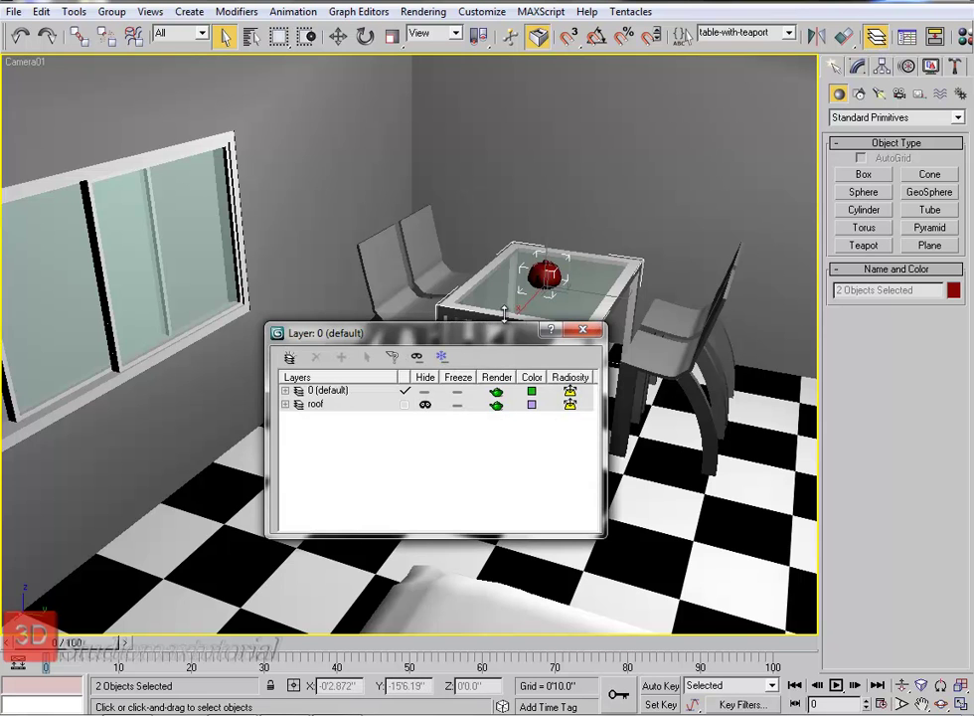
pyautogui.moveTo(504, 332); pyautogui.dragTo(391, 209)
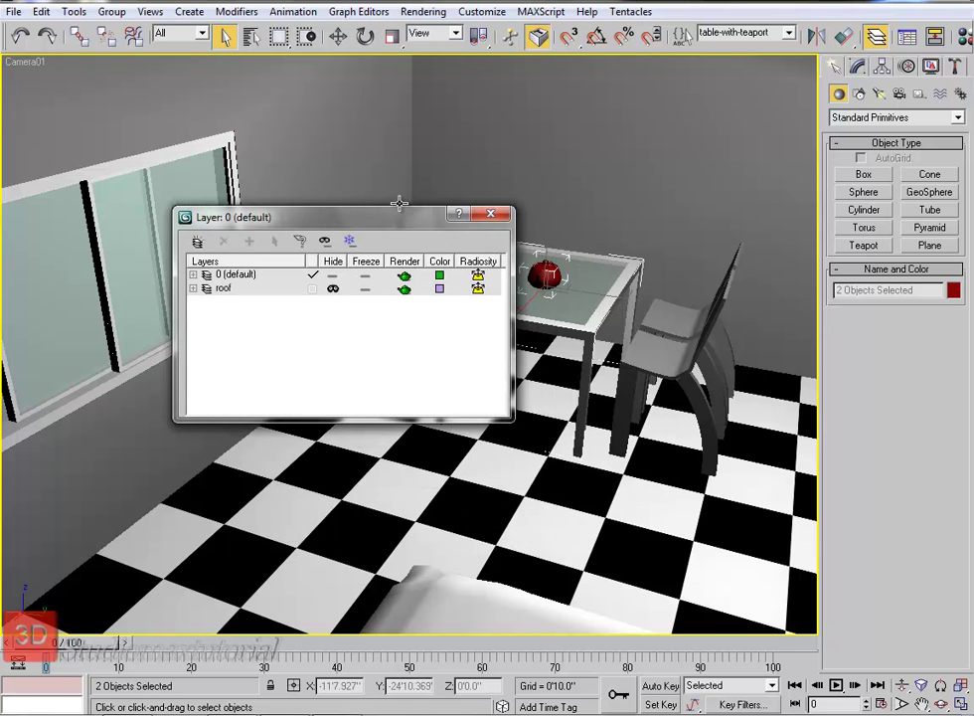
pyautogui.click(197, 241)
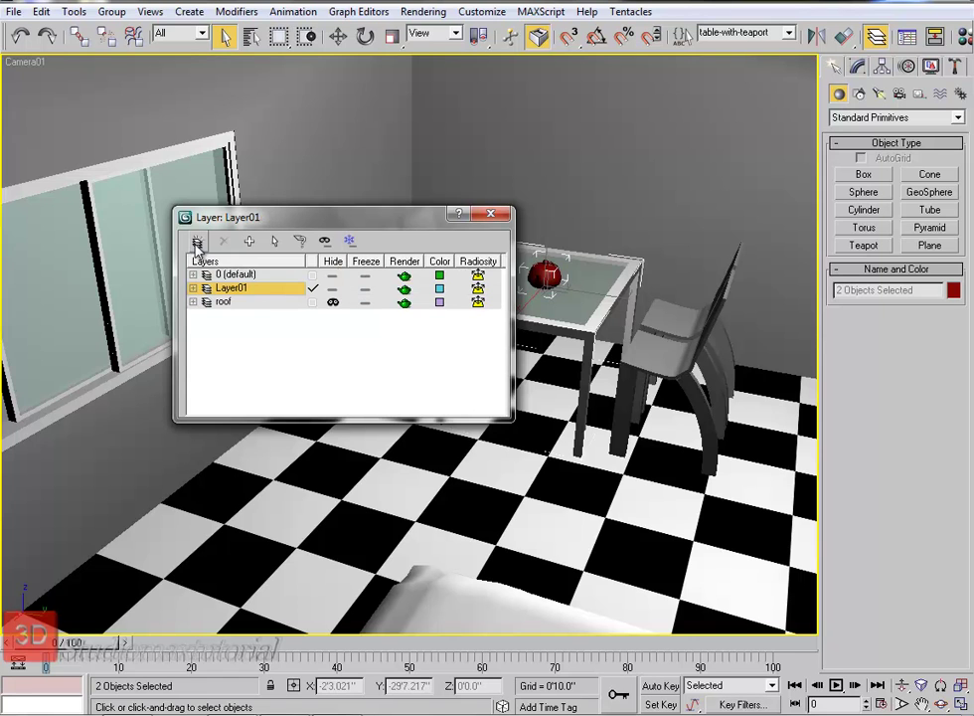
# - Rename the new layer as table-with-teaport
pyautogui.click(234, 288)
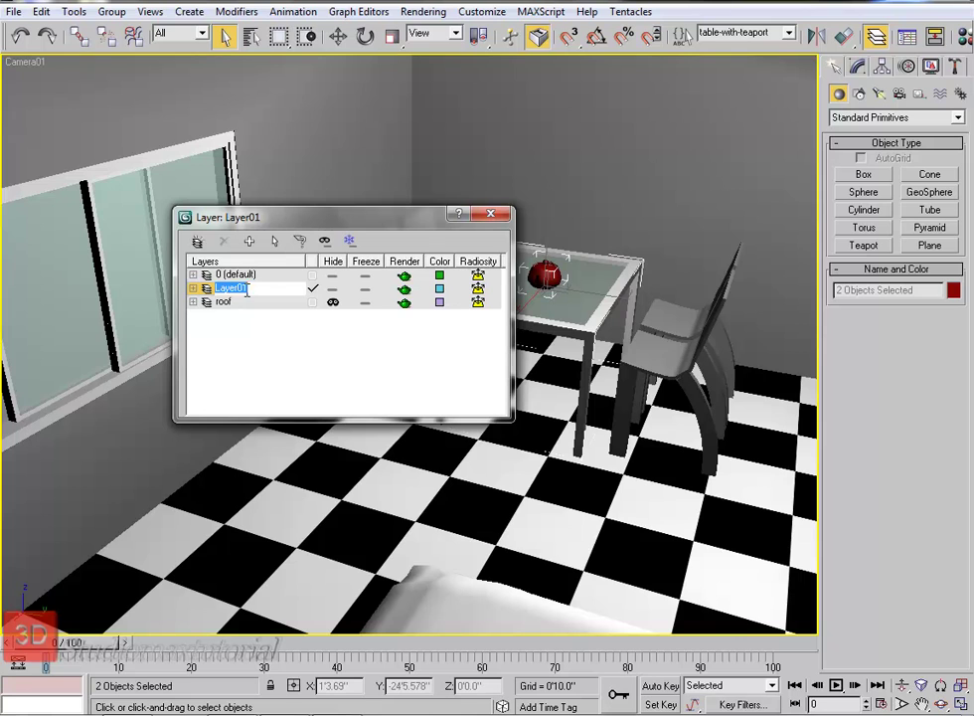
pyautogui.write('table-with-')
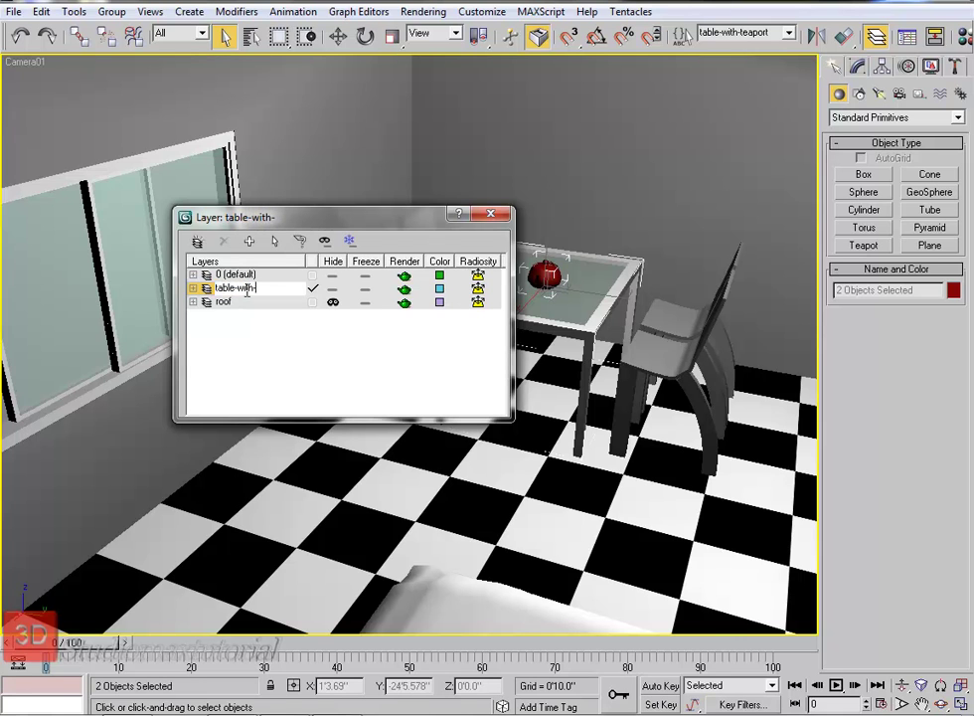
pyautogui.write('teapor')
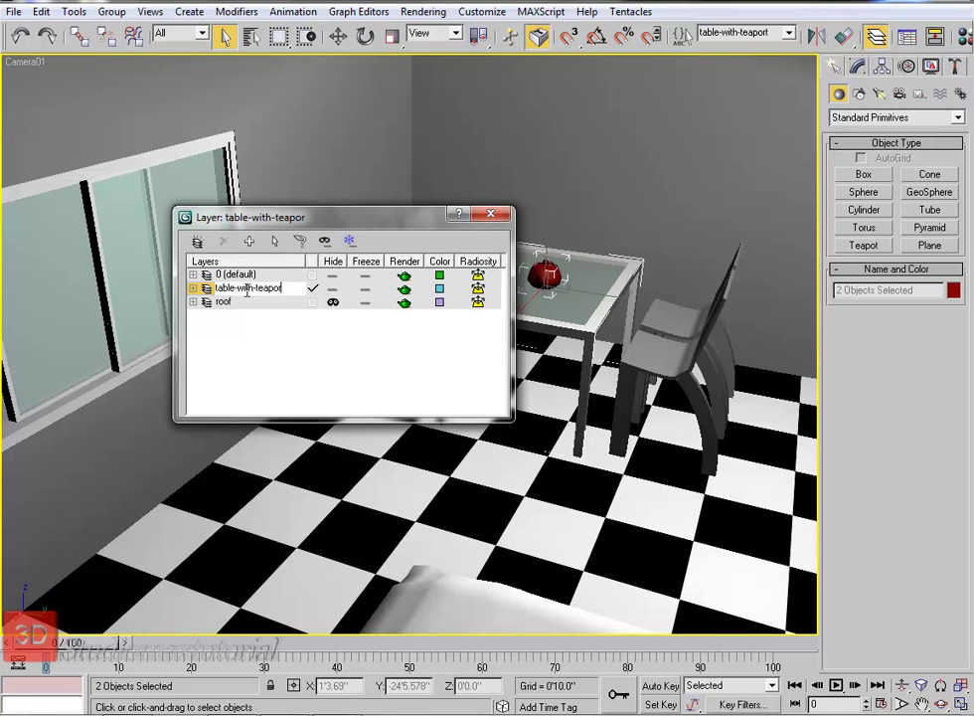
pyautogui.write('t')
pyautogui.press('Return')
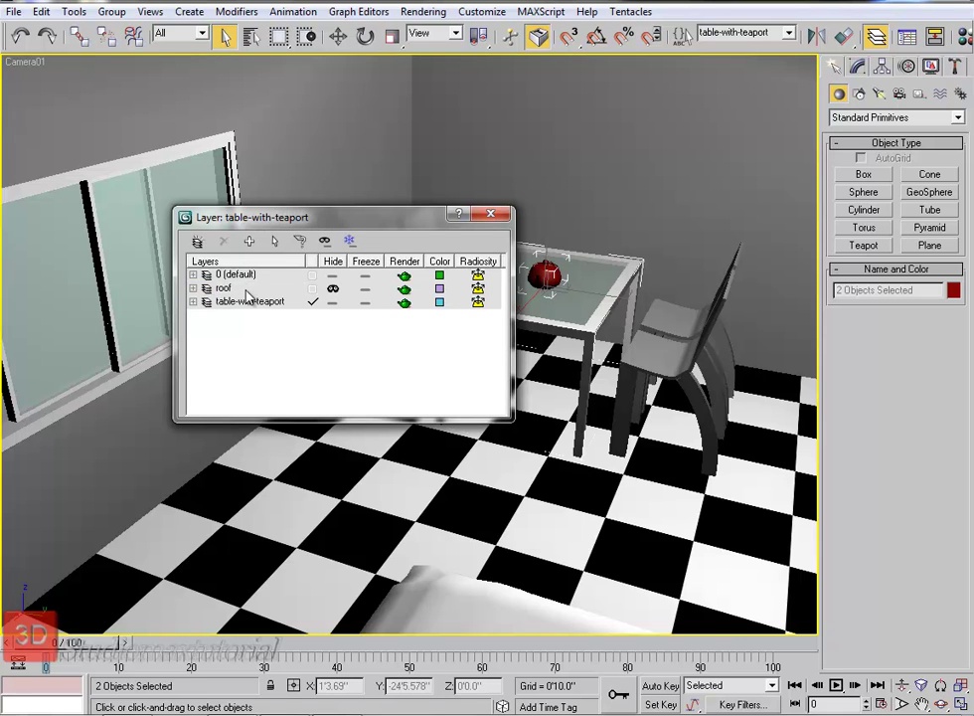
# - Hide the table-with-teaport layer and show it again
pyautogui.click(247, 303)
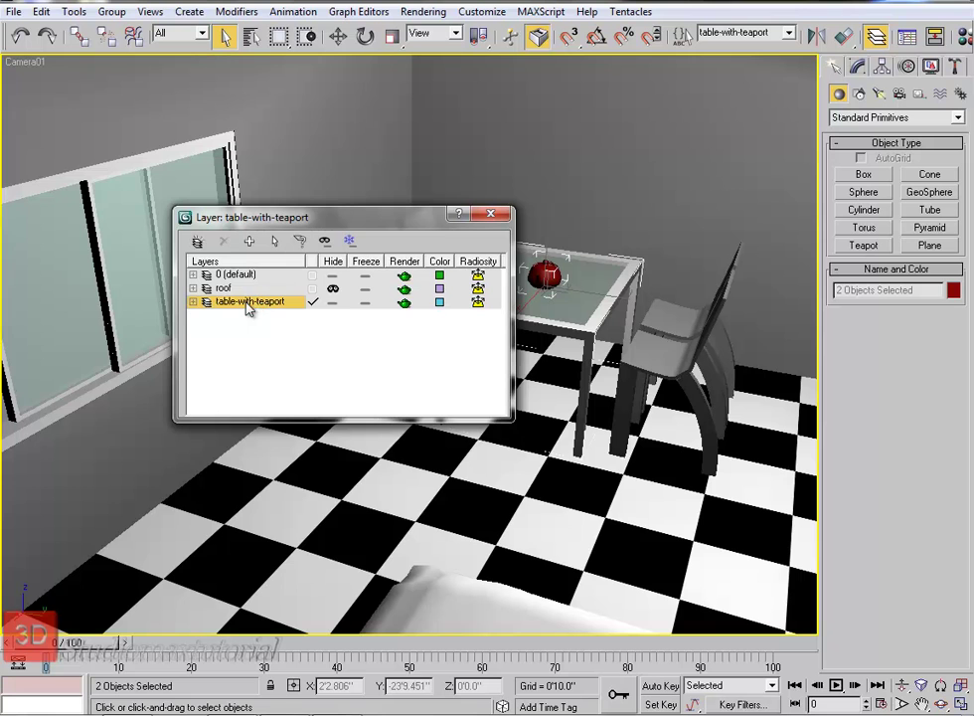
pyautogui.moveTo(388, 216); pyautogui.dragTo(310, 206)
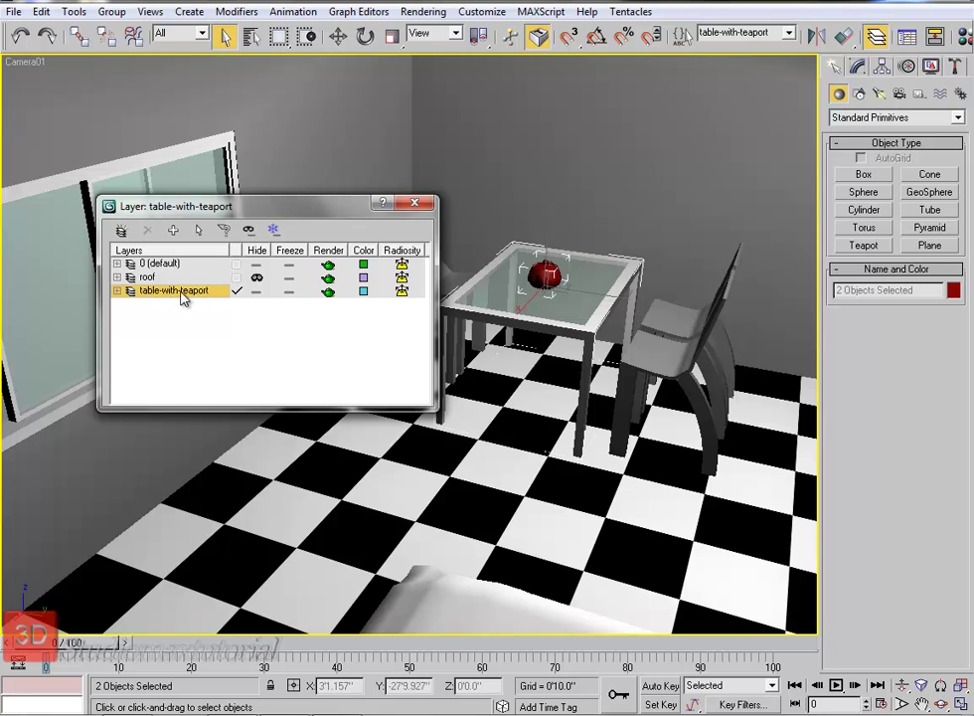
pyautogui.click(257, 292)
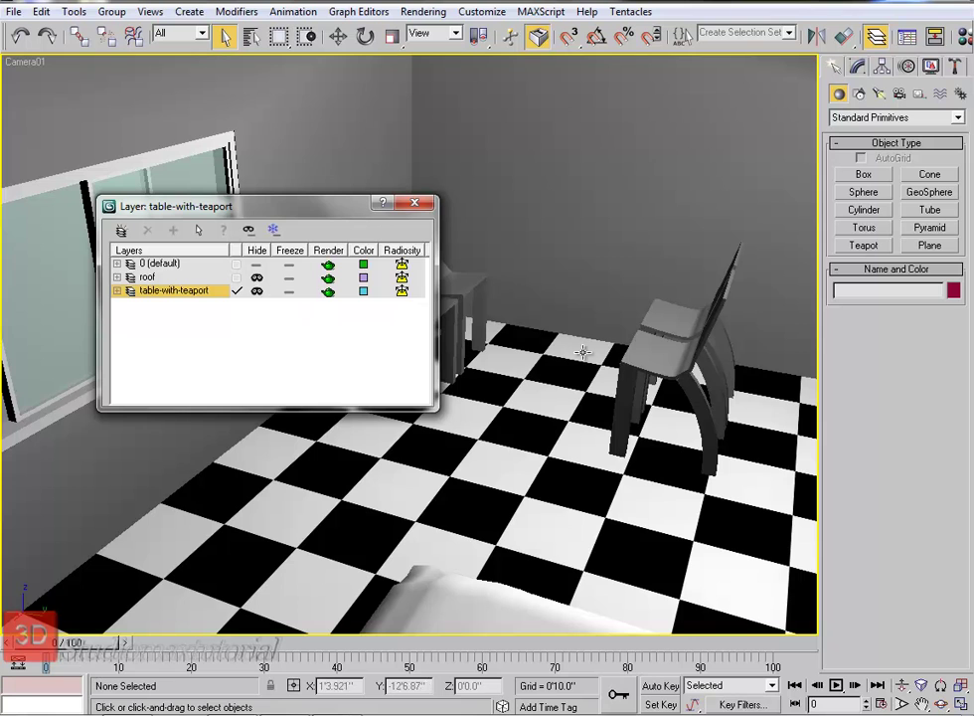
pyautogui.click(260, 292)
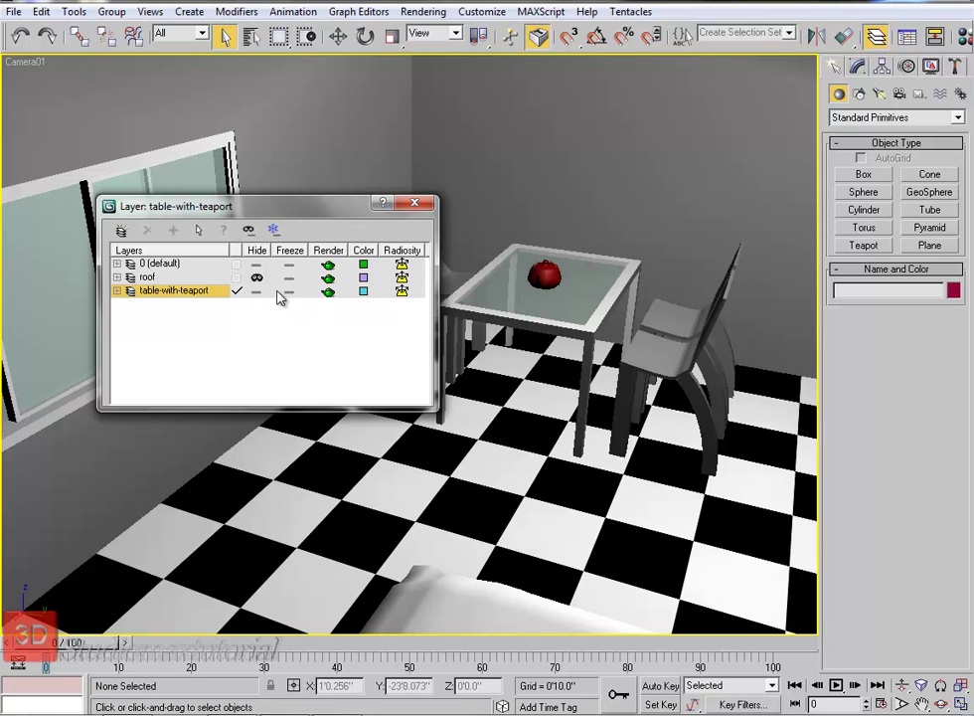
# - Freeze the table-with-teaport layer, unfreeze it again and close the layer manager
pyautogui.click(289, 293)
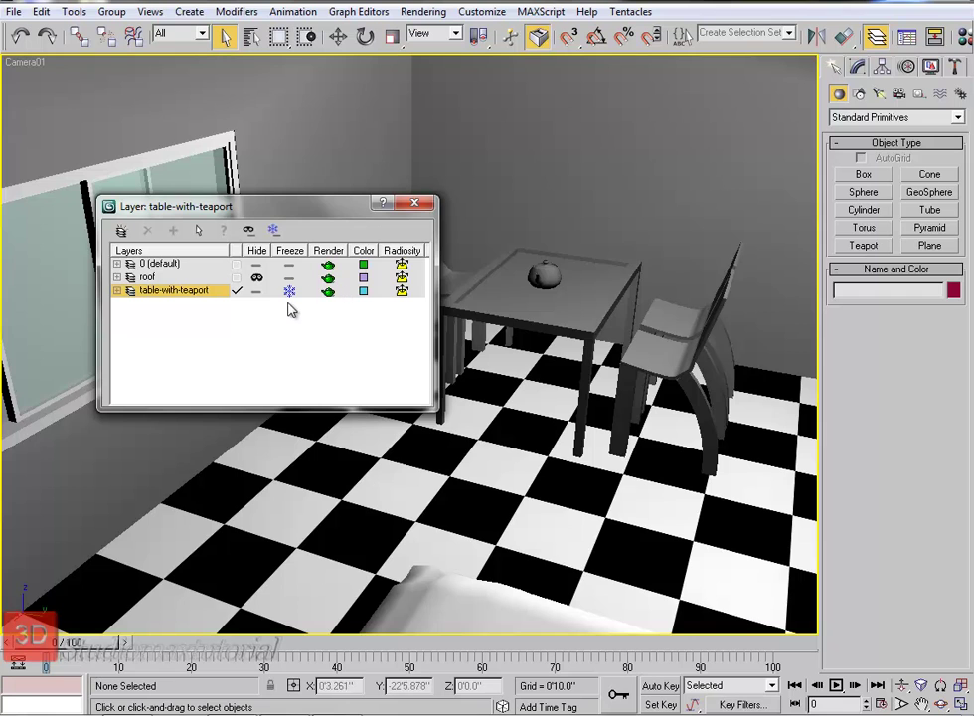
pyautogui.click(289, 291)
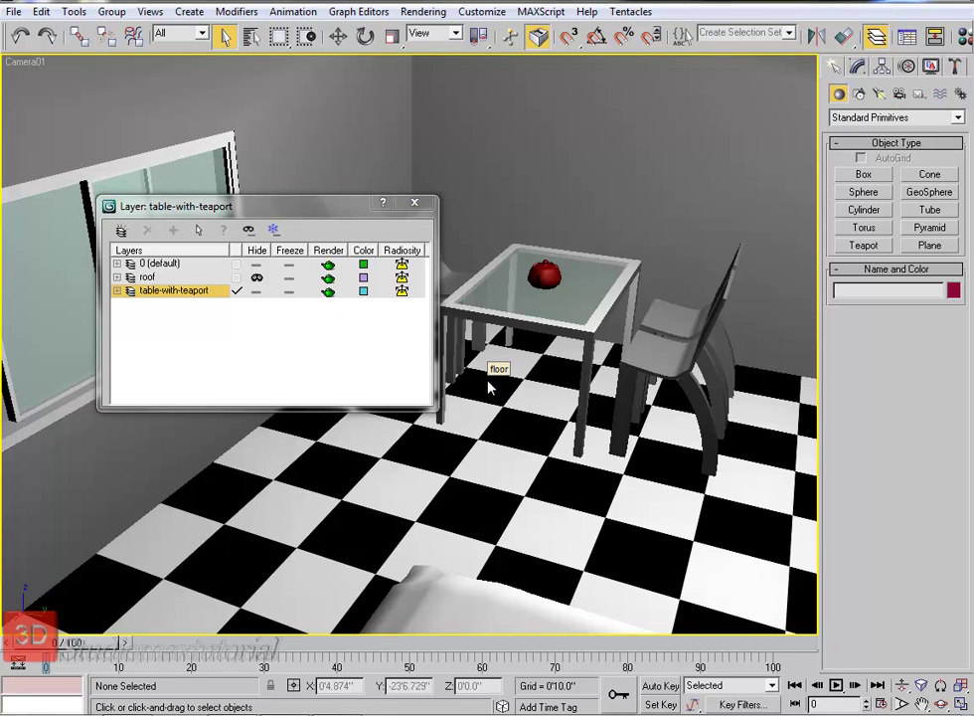
pyautogui.click(410, 206)
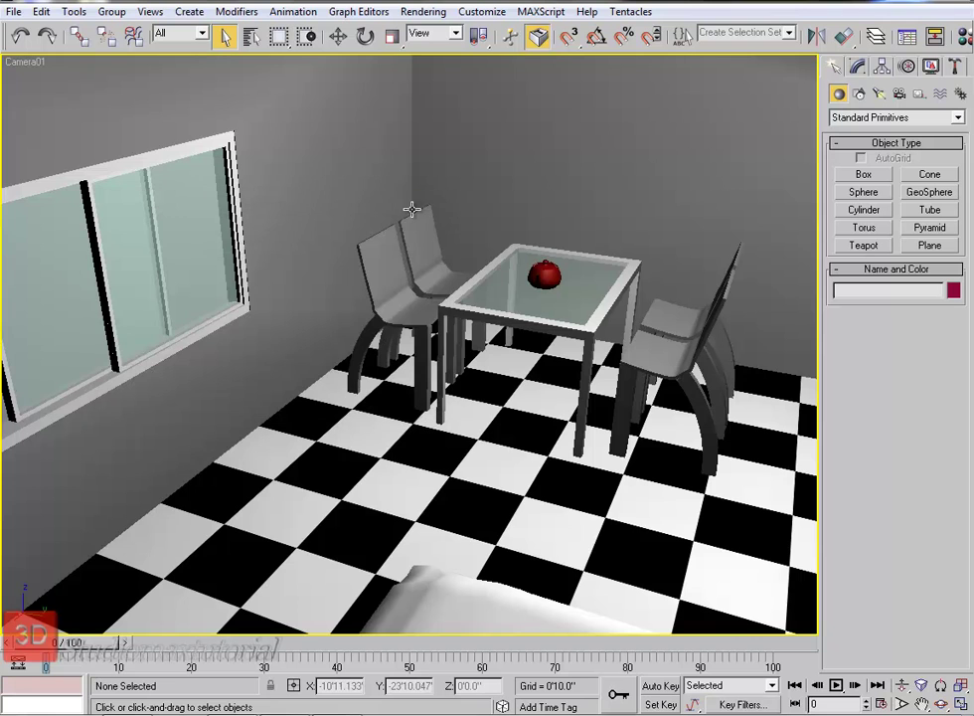
# - Reopen the layer manager and enlarge its window
pyautogui.click(74, 12)
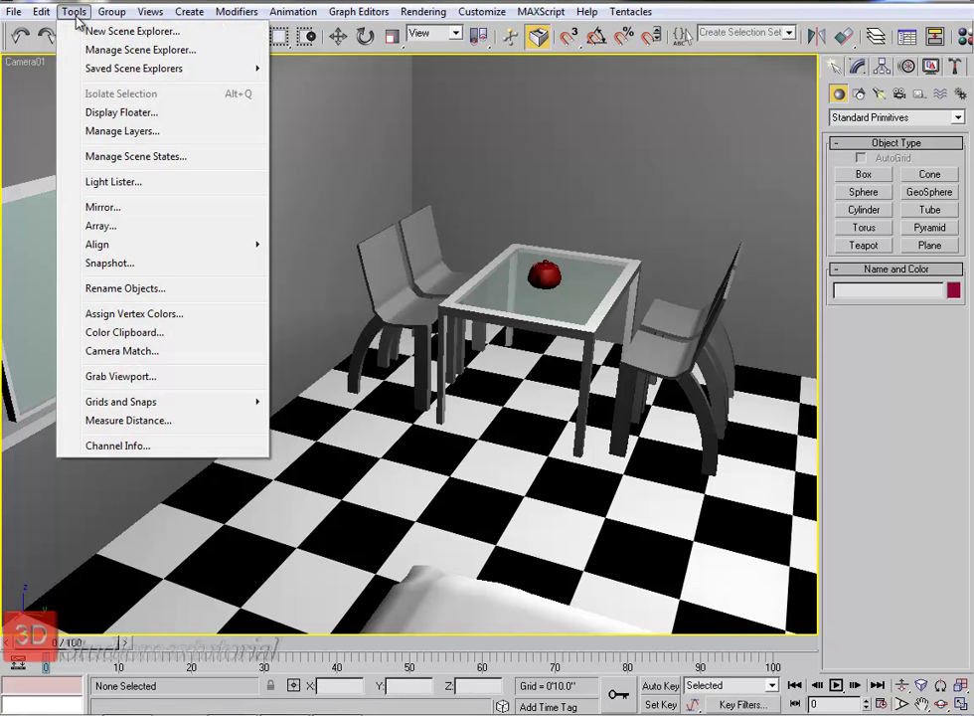
pyautogui.click(104, 133)
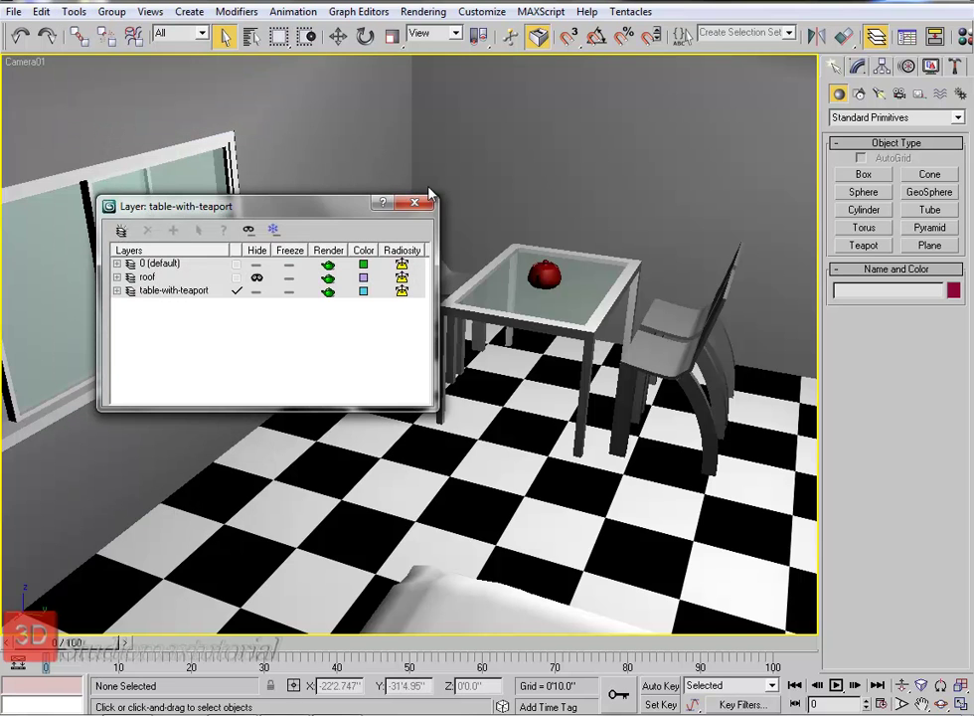
pyautogui.click(875, 36)
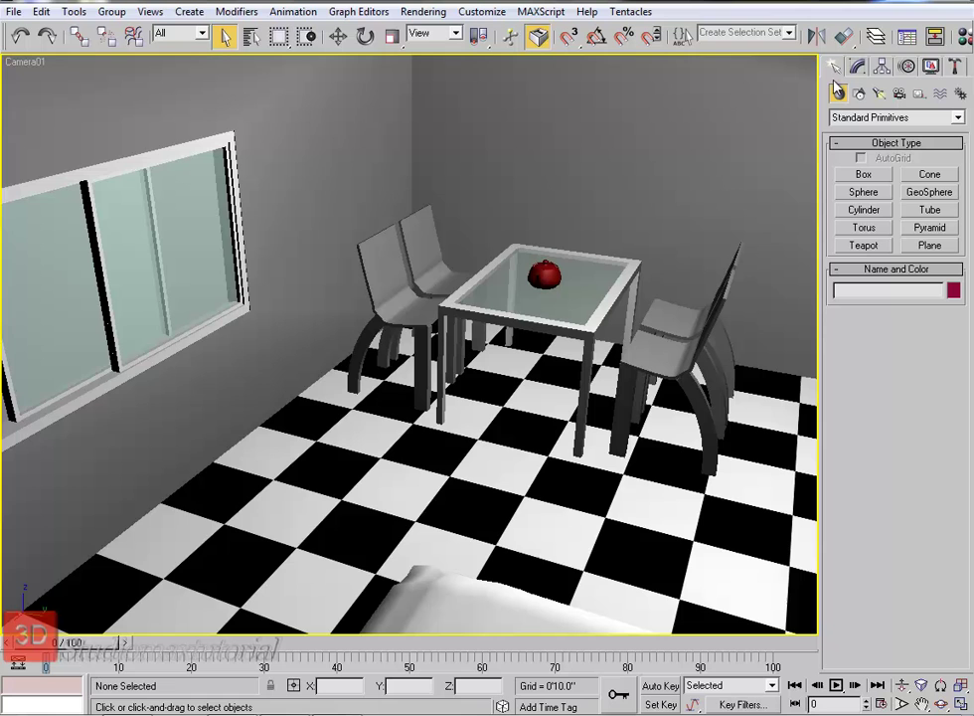
pyautogui.click(875, 37)
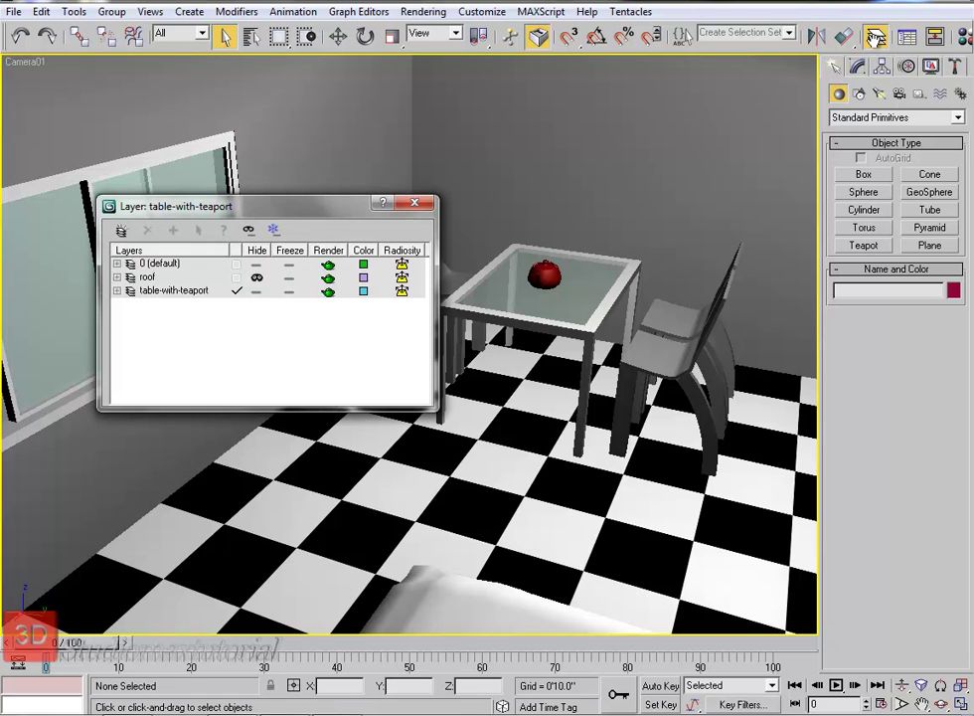
pyautogui.moveTo(336, 213); pyautogui.dragTo(319, 202)
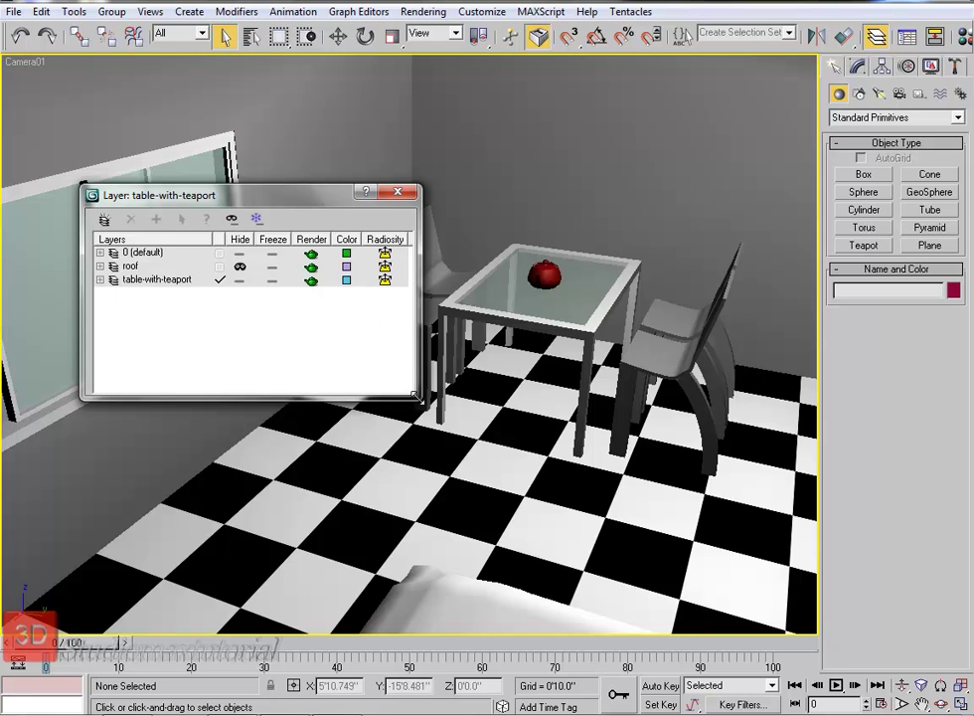
pyautogui.moveTo(417, 397); pyautogui.dragTo(527, 430)
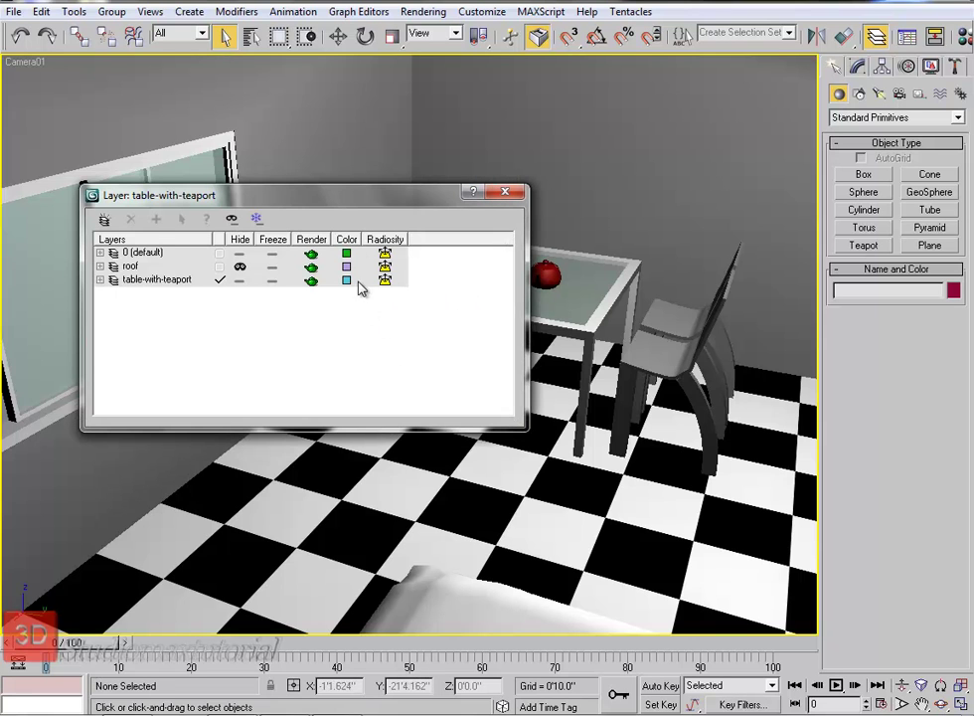
pyautogui.moveTo(391, 209); pyautogui.dragTo(370, 209)
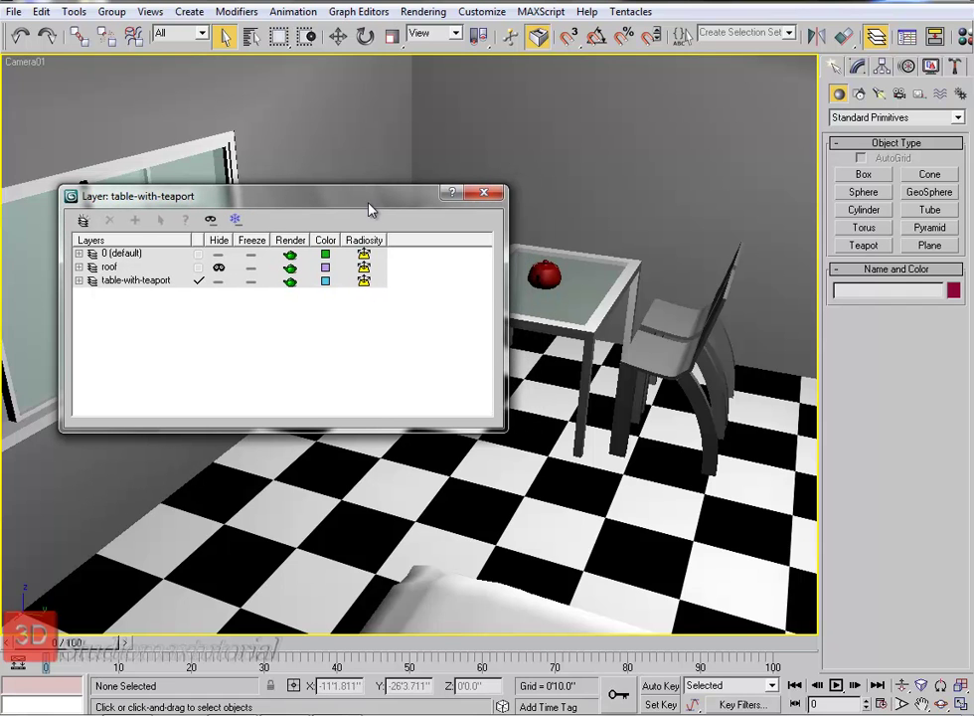
# - Hide the table-with-teaport layer and expand it to list the objects it contains
pyautogui.click(220, 282)
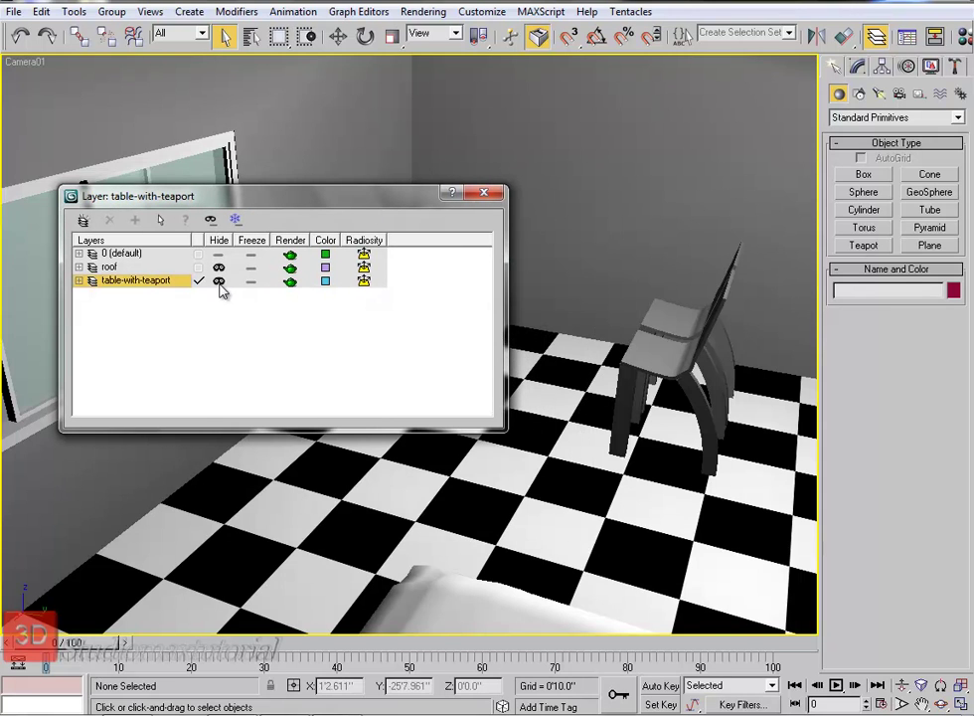
pyautogui.click(220, 282)
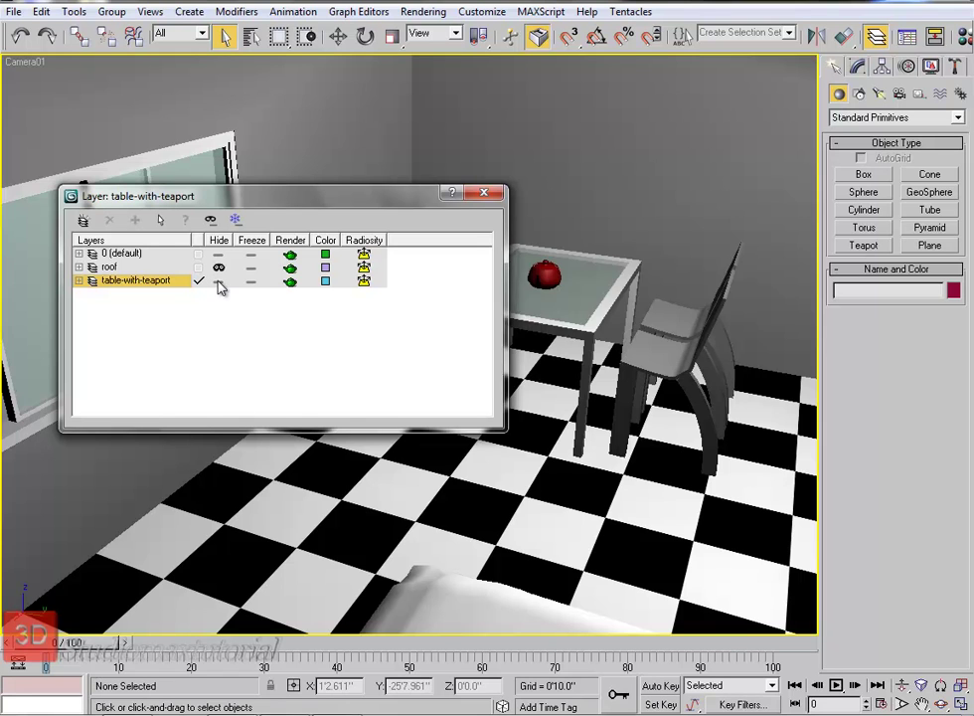
pyautogui.click(220, 283)
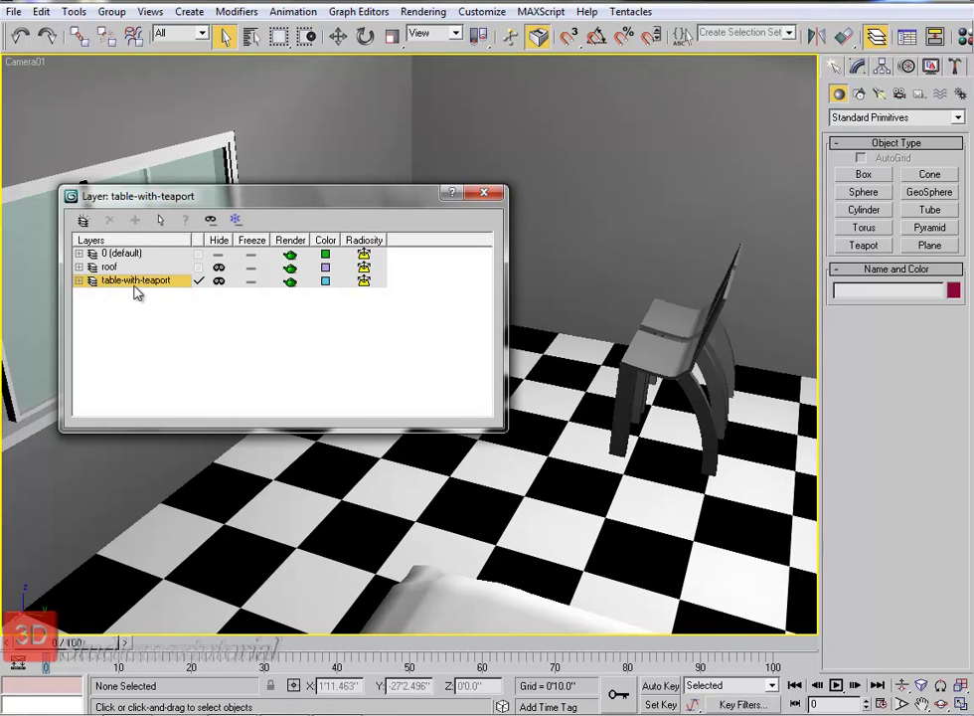
pyautogui.click(85, 295)
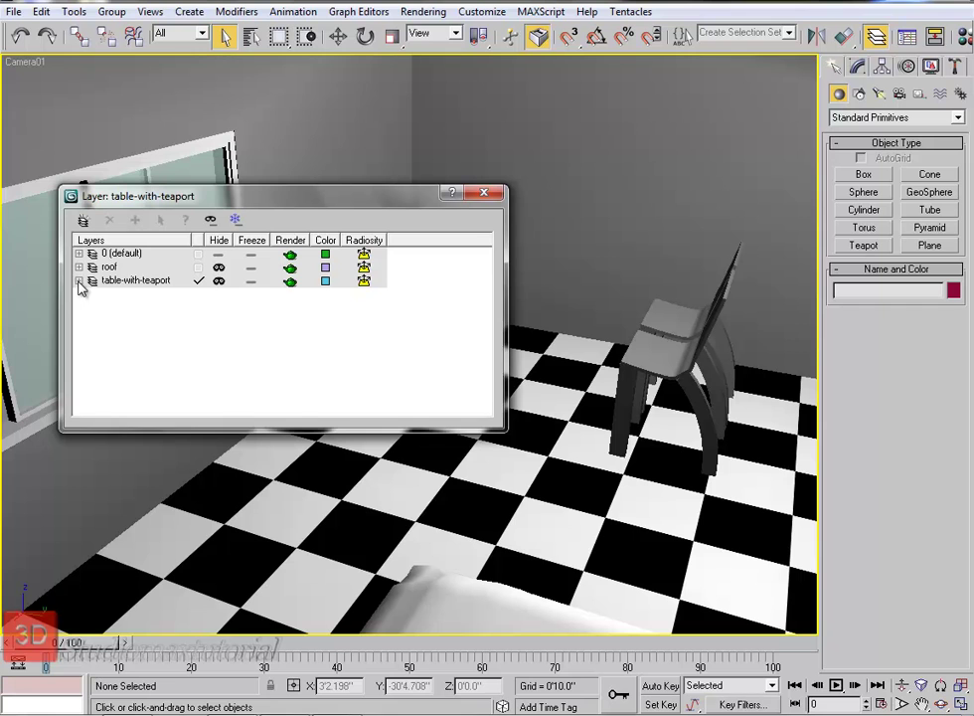
pyautogui.click(78, 281)
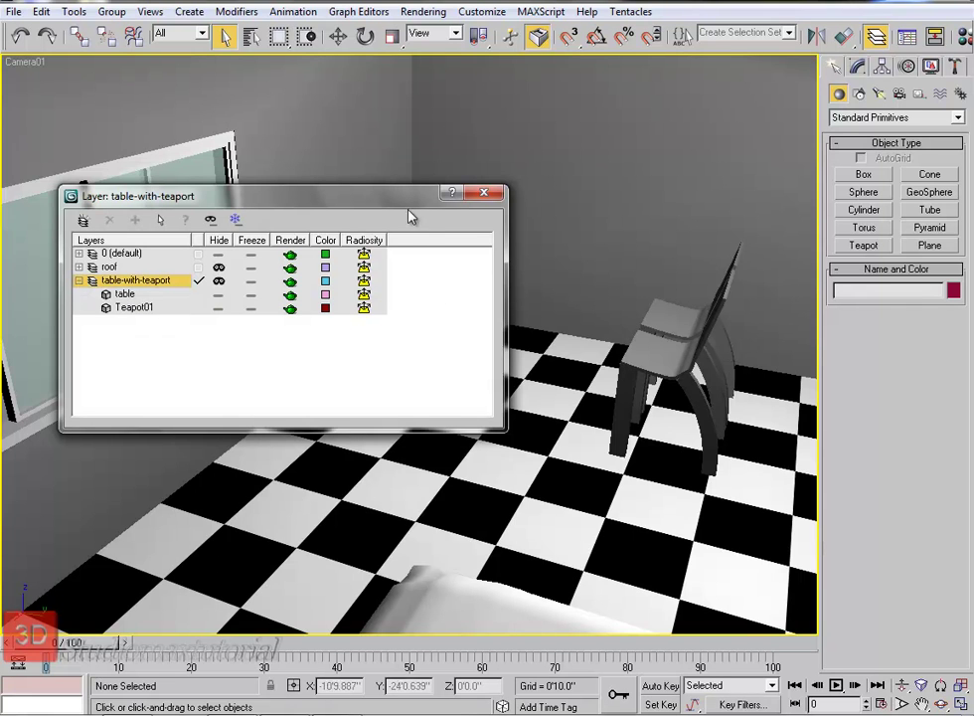
pyautogui.moveTo(408, 198); pyautogui.dragTo(370, 170)
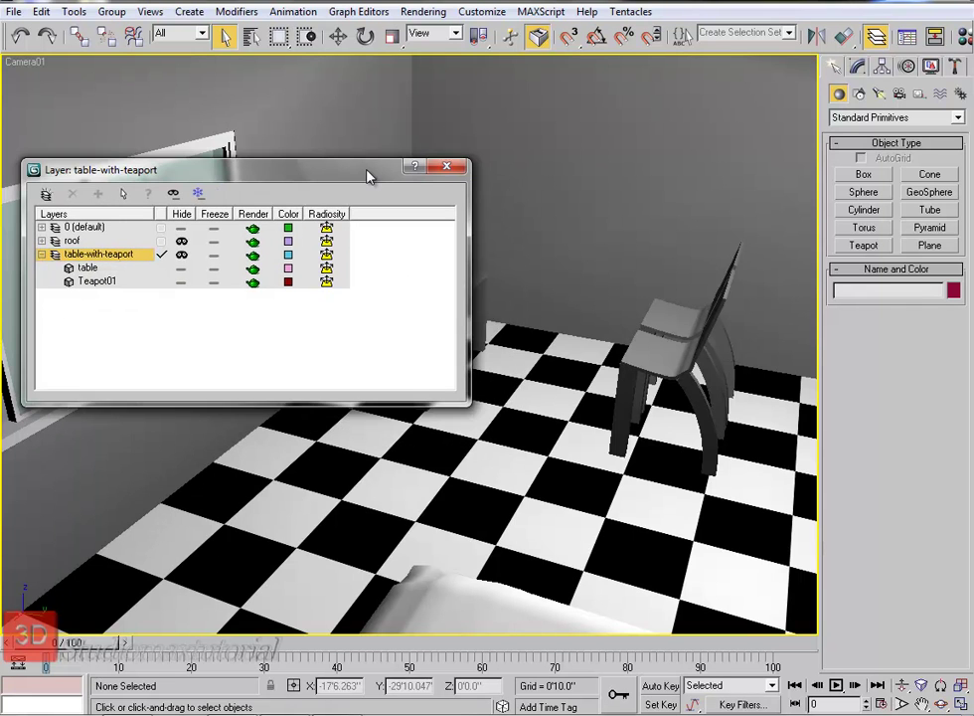
# - Collapse the table-with-teaport layer, leave it visible after toggling its visibility, and close the layer manager
pyautogui.click(182, 254)
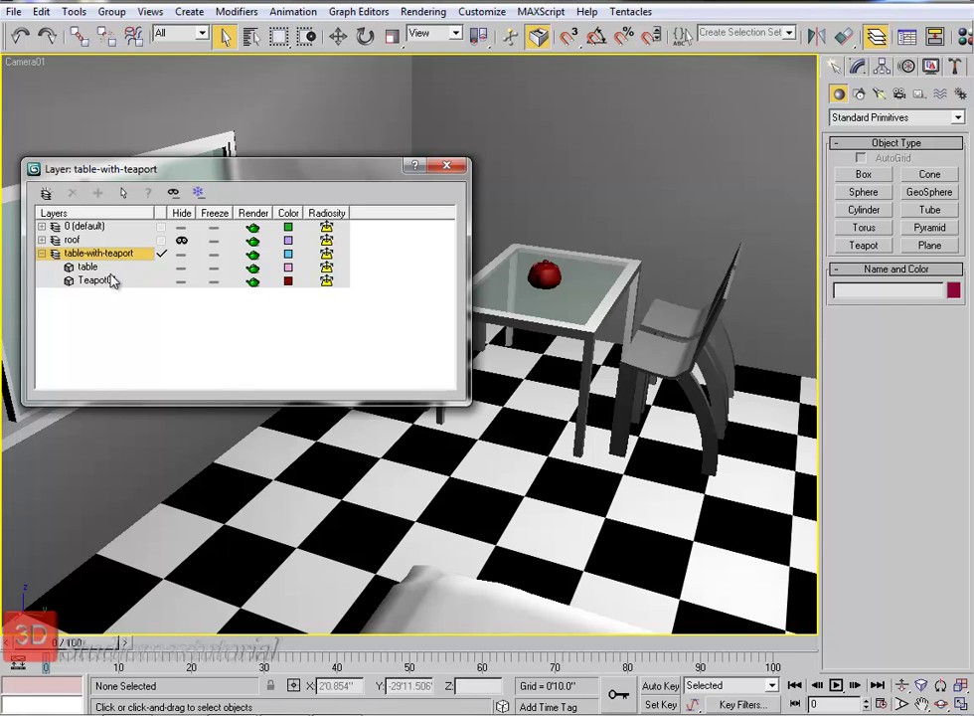
pyautogui.click(181, 255)
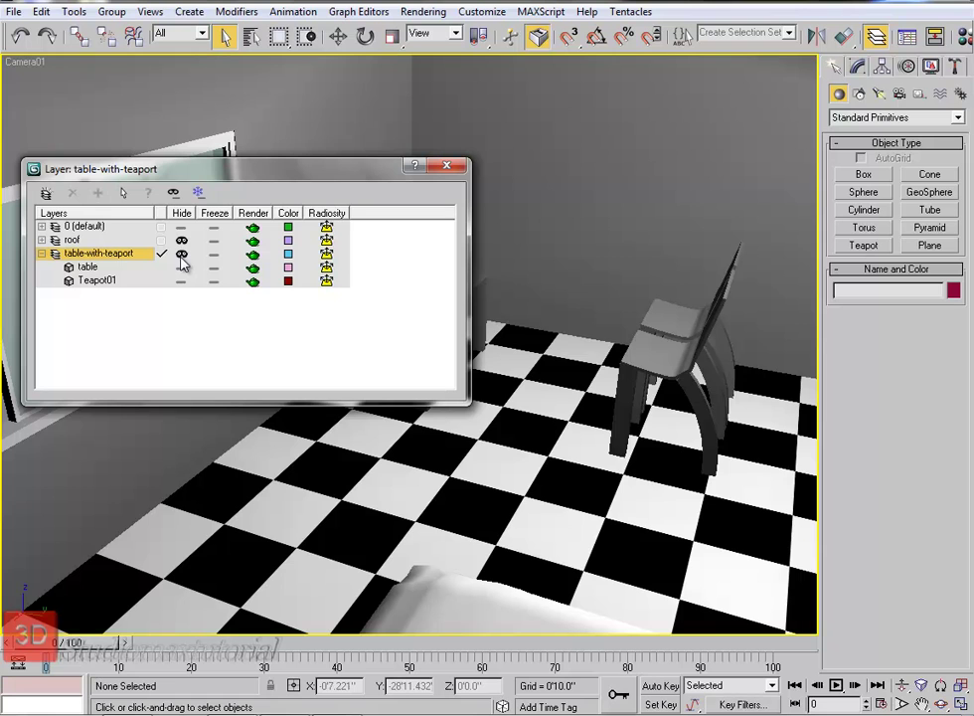
pyautogui.click(180, 256)
pyautogui.click(41, 254)
pyautogui.click(181, 255)
pyautogui.click(181, 256)
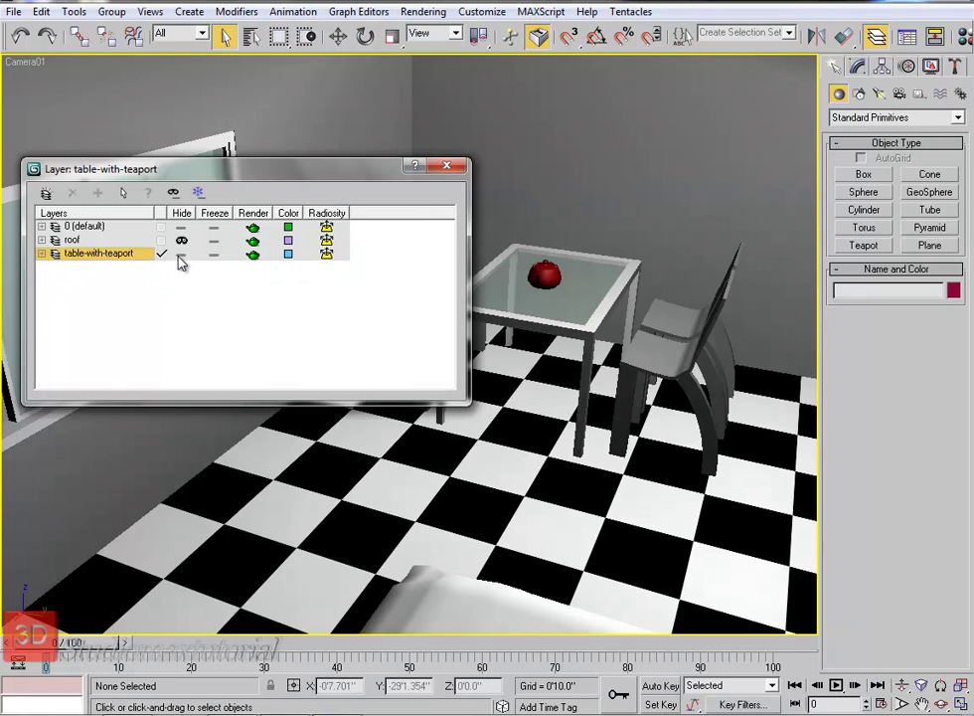
pyautogui.click(455, 174)
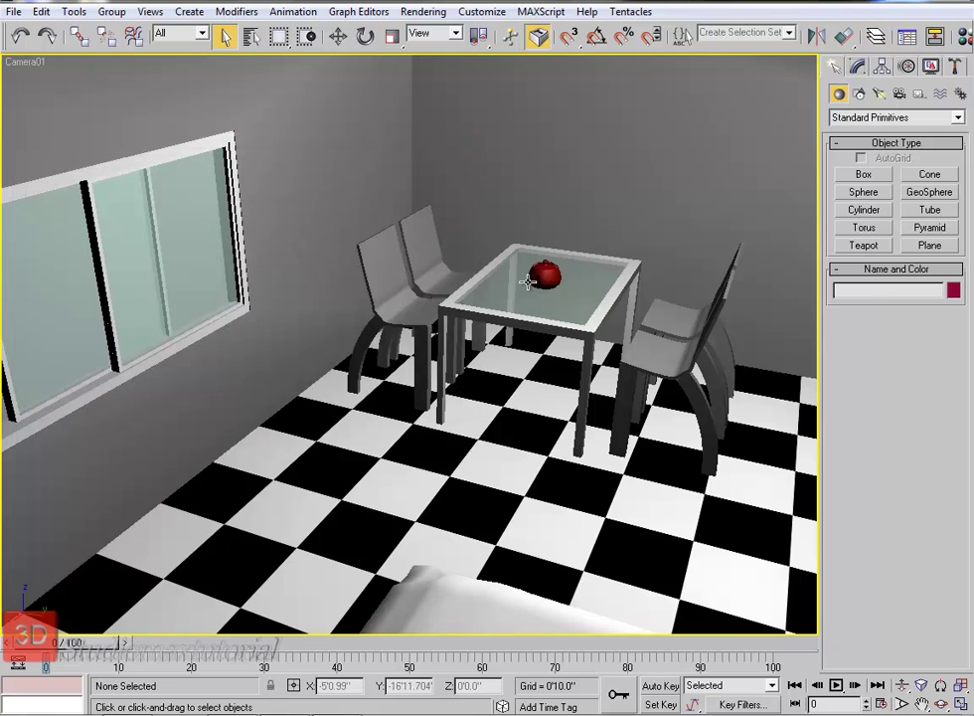
# - Select all the room furniture by recalling the named selection set furniture and activate the Move tool
pyautogui.click(683, 364)
pyautogui.click(789, 33)
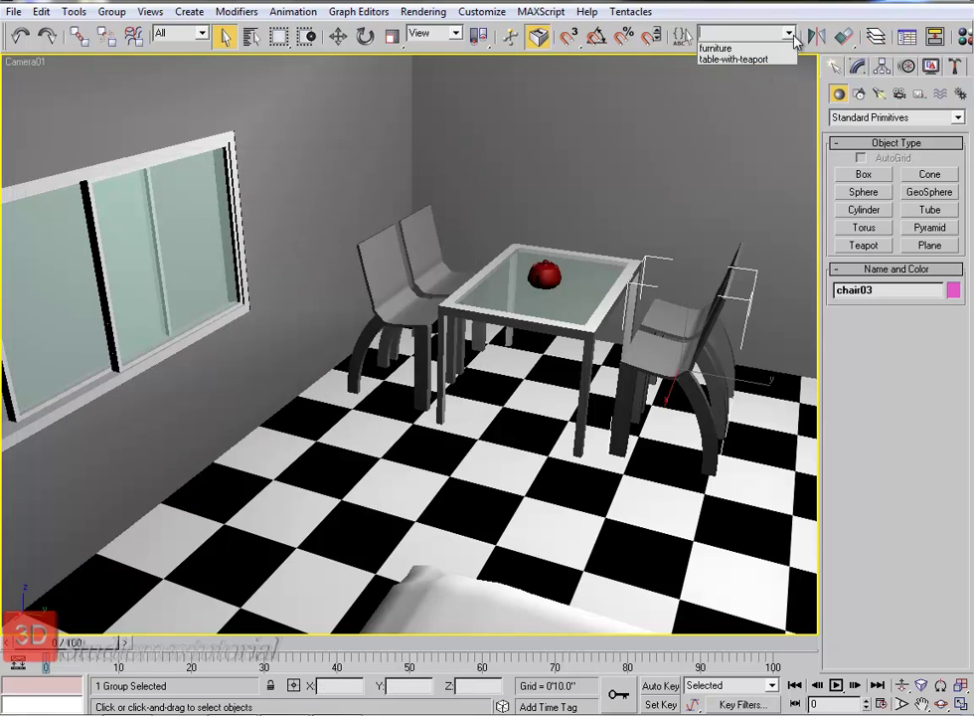
pyautogui.click(740, 54)
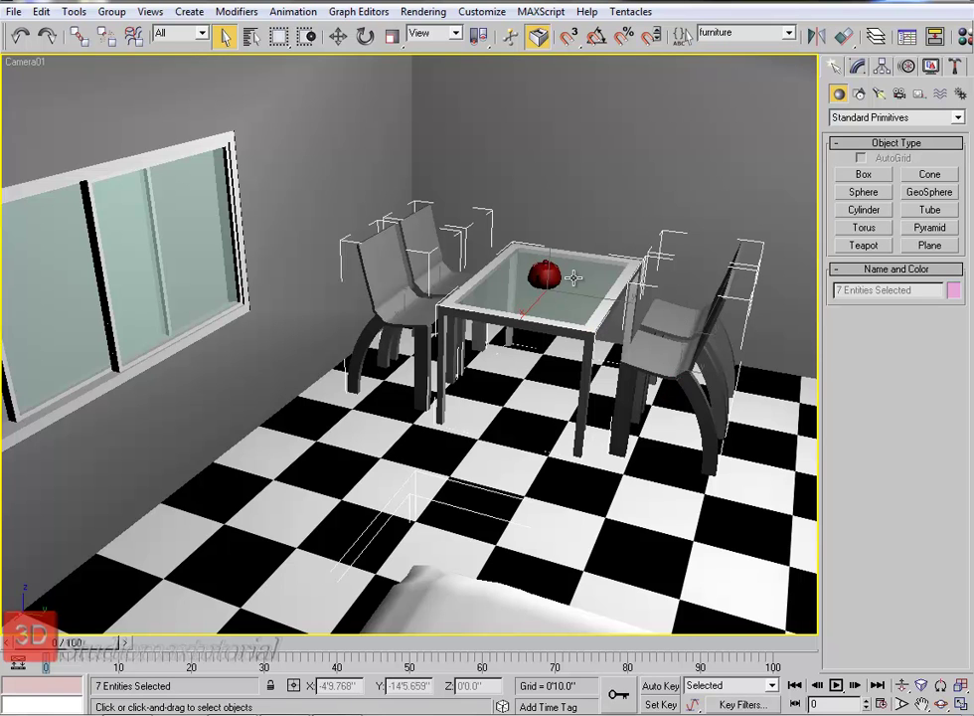
pyautogui.press('w')
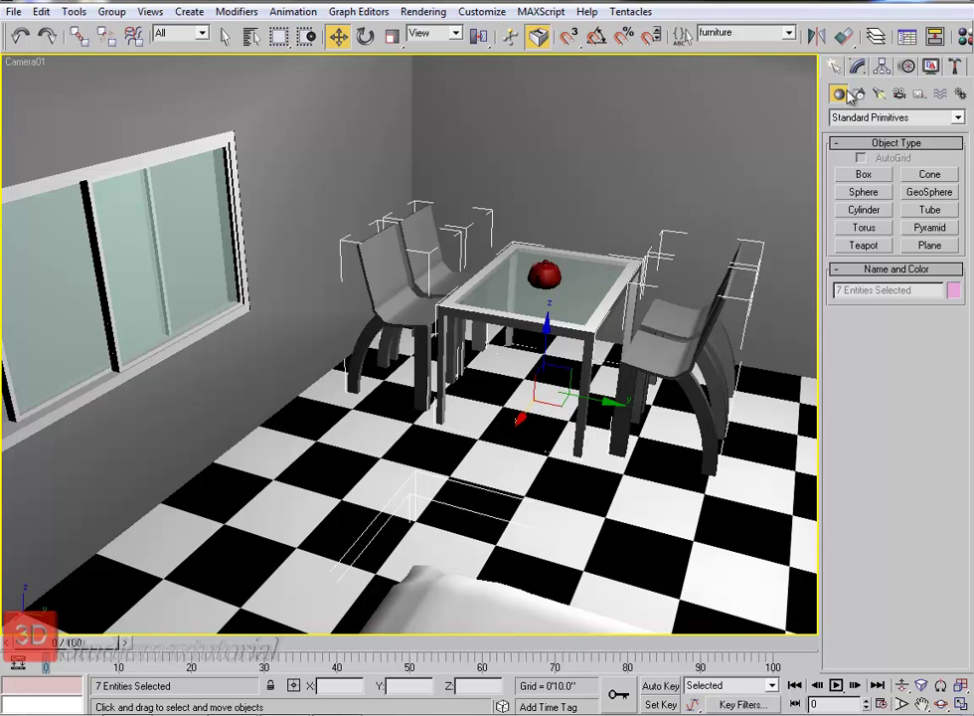
# - Create a new layer from the selected furniture in the layer manager and name it furniture
pyautogui.click(875, 36)
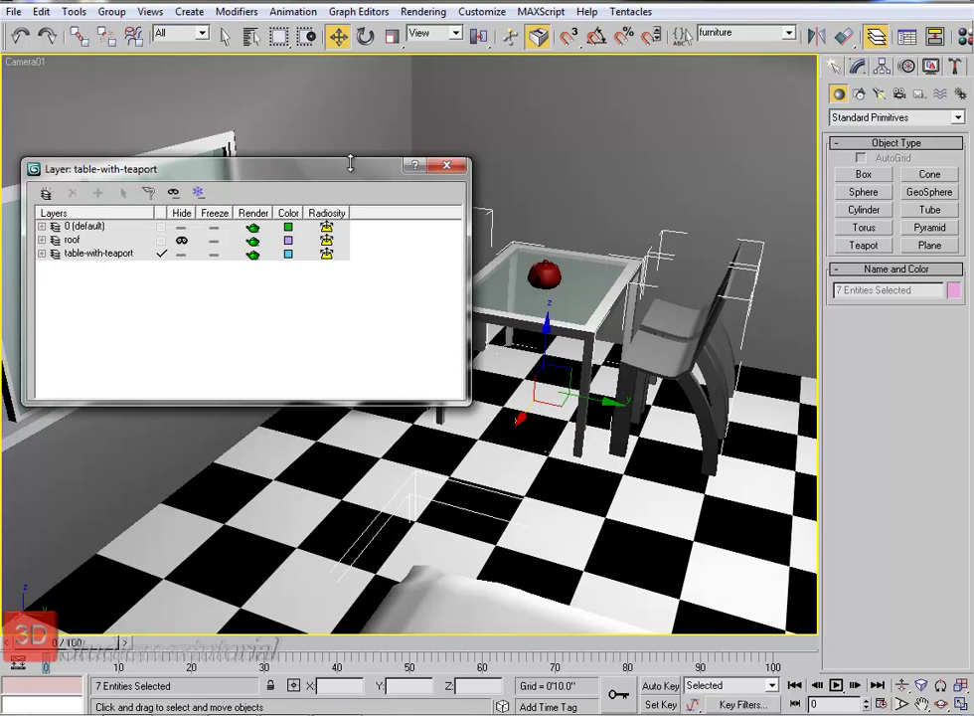
pyautogui.moveTo(350, 163); pyautogui.dragTo(350, 154)
pyautogui.click(46, 182)
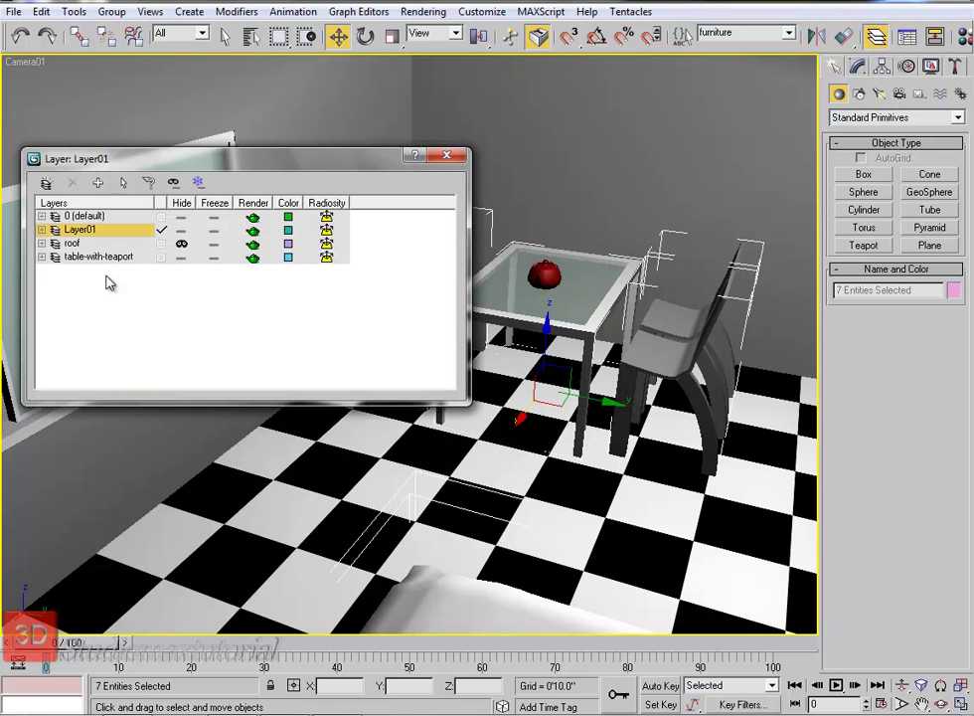
pyautogui.click(80, 230)
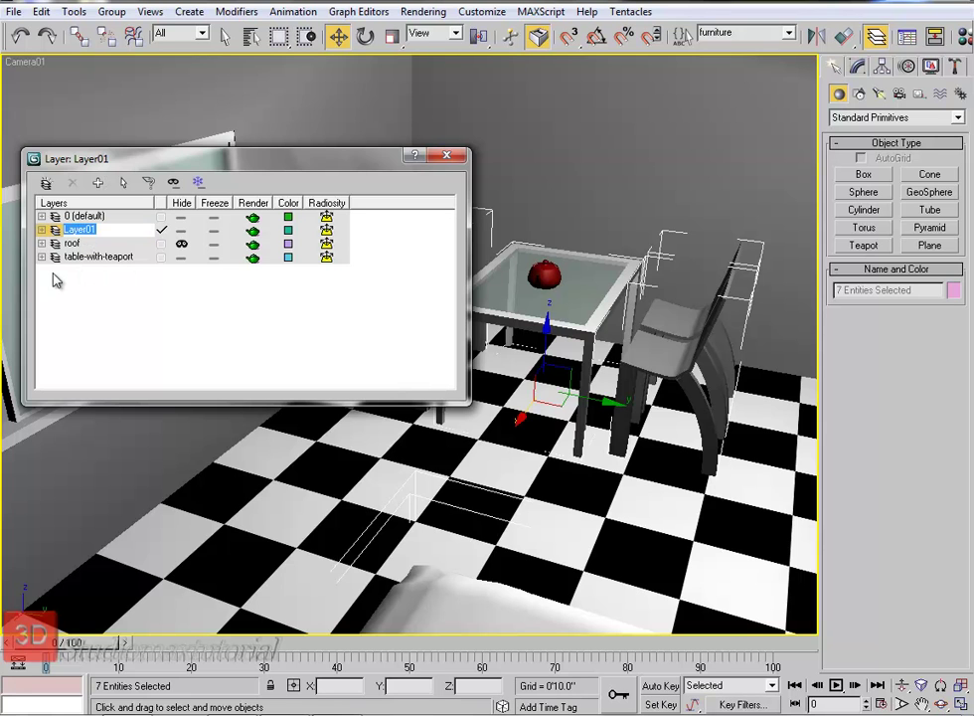
pyautogui.write('fu')
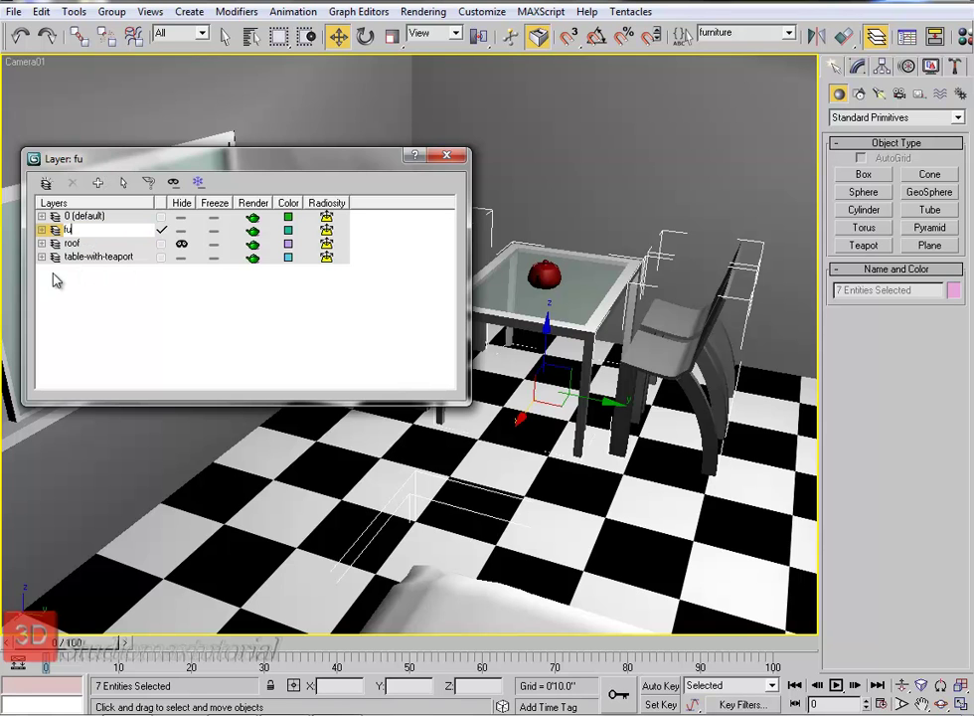
pyautogui.write('rniture')
pyautogui.press('Return')
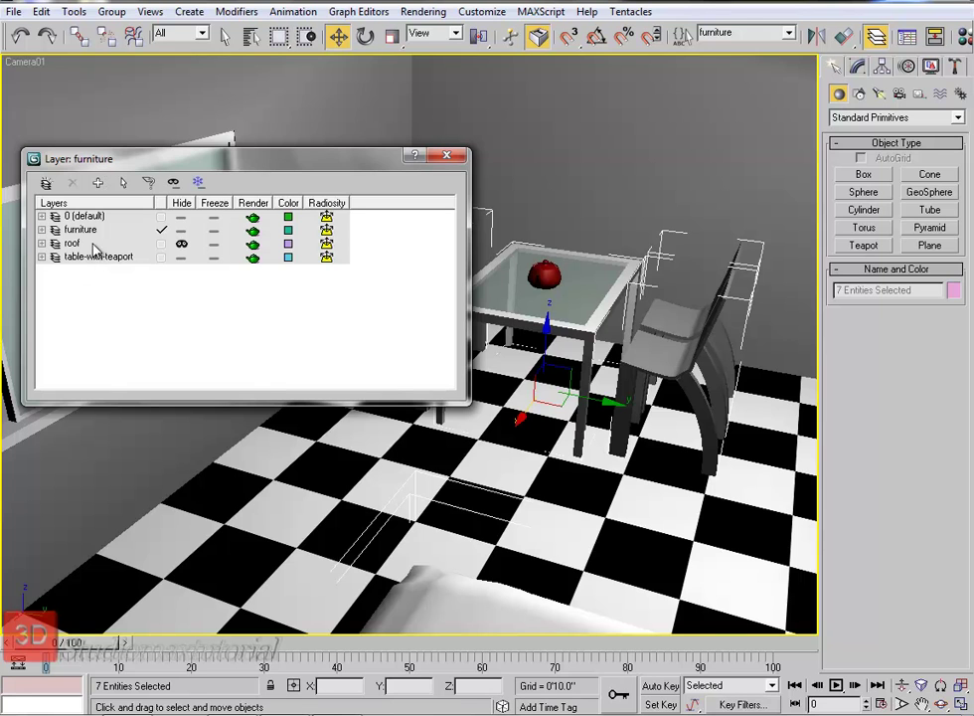
# - Hide the furniture layer and close the layer manager to inspect the room without it
pyautogui.click(182, 231)
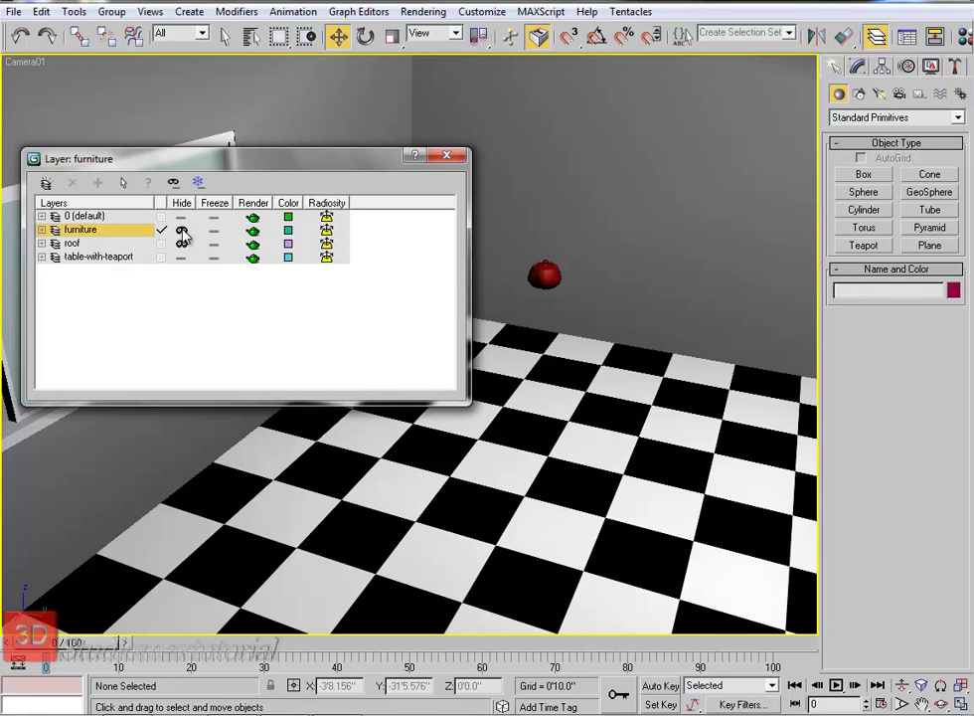
pyautogui.click(447, 157)
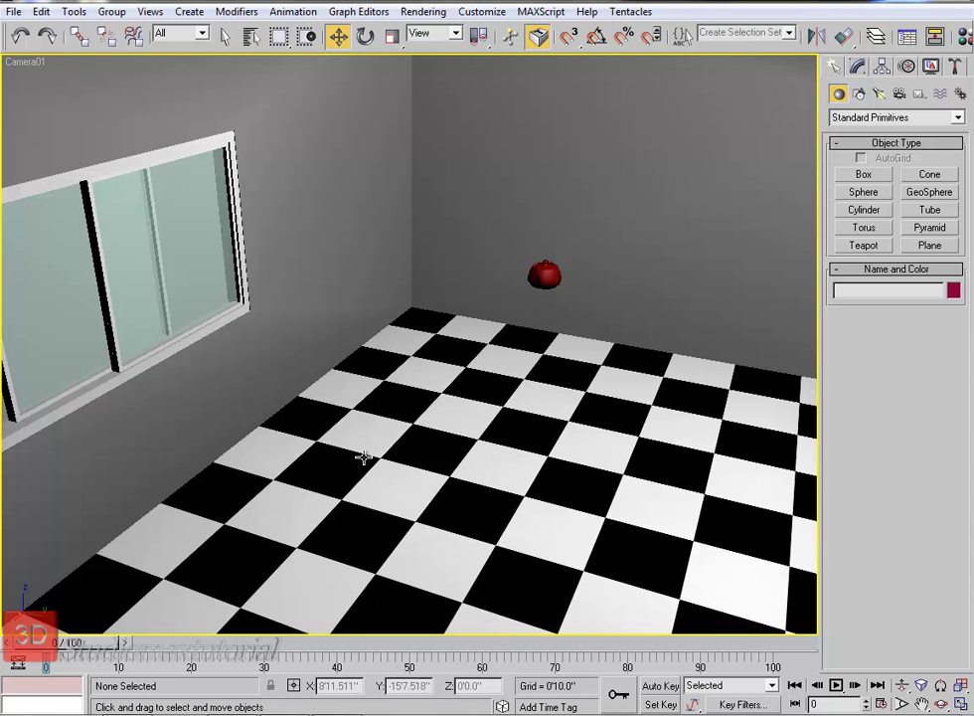
pyautogui.hotkey('ctrl', 'r')
pyautogui.moveTo(464, 481); pyautogui.dragTo(508, 478)
pyautogui.moveTo(474, 495)
pyautogui.mouseDown()
pyautogui.moveTo(441, 500)
pyautogui.moveTo(448, 521)
pyautogui.moveTo(450, 457)
pyautogui.moveTo(452, 513)
pyautogui.moveTo(414, 524)
pyautogui.moveTo(462, 537)
pyautogui.moveTo(475, 520)
pyautogui.mouseUp()
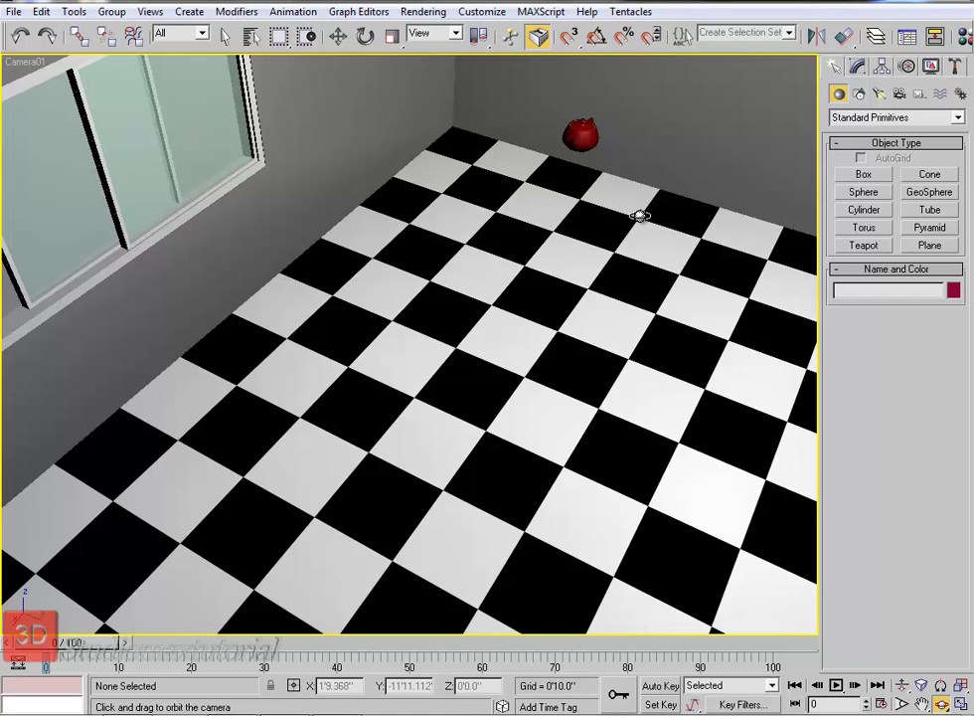
# - Unhide the furniture layer in the layer manager and close the manager again
pyautogui.click(876, 36)
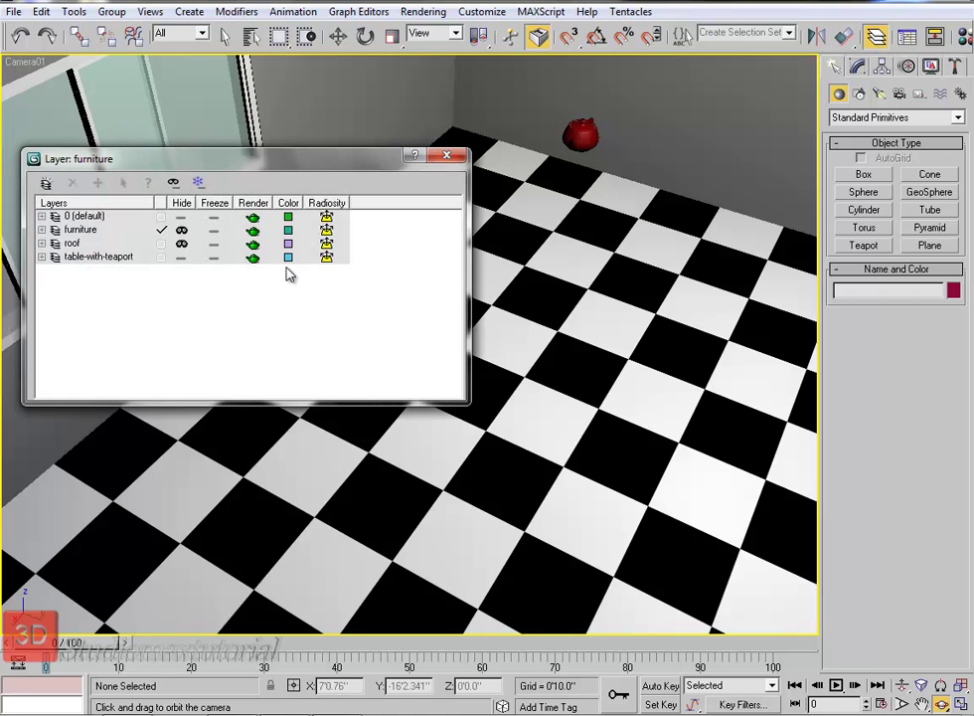
pyautogui.click(181, 229)
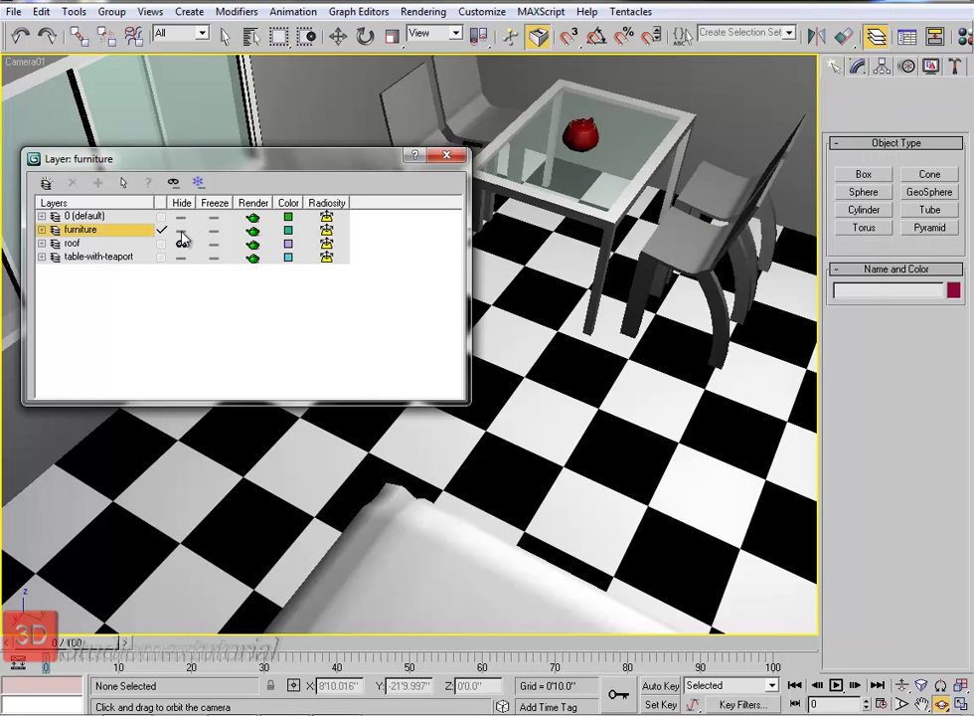
pyautogui.click(446, 155)
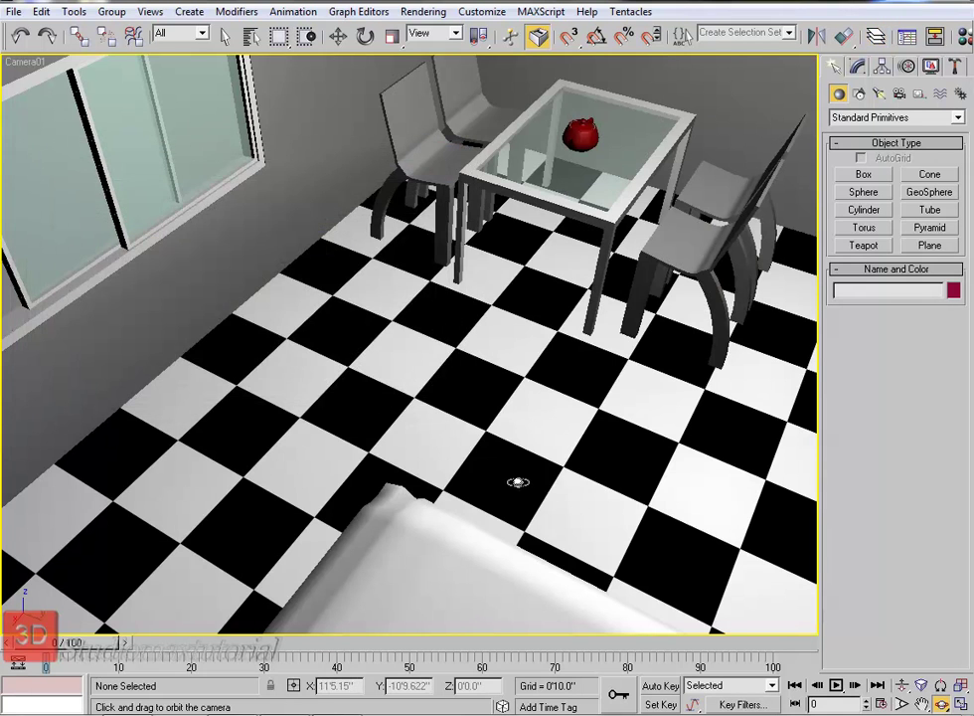
pyautogui.moveTo(518, 482); pyautogui.dragTo(520, 472)
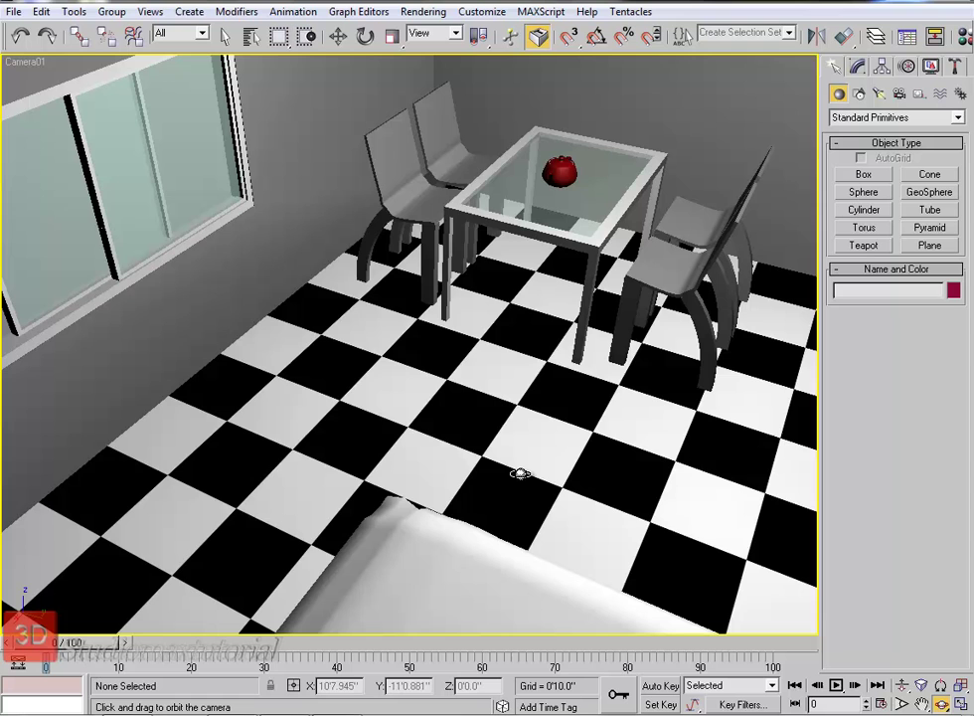
pyautogui.rightClick(566, 397)
# - Reopen the layer manager and toggle rendering off and back on for the 0 (default), furniture and roof layers
pyautogui.click(875, 36)
pyautogui.moveTo(360, 167); pyautogui.dragTo(371, 166)
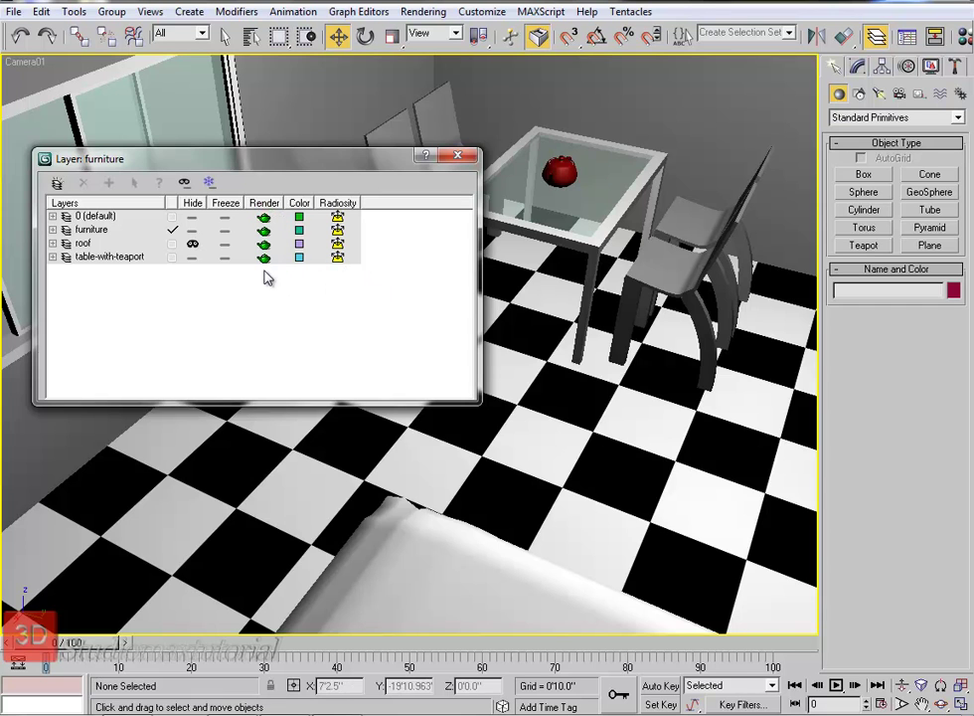
pyautogui.click(263, 216)
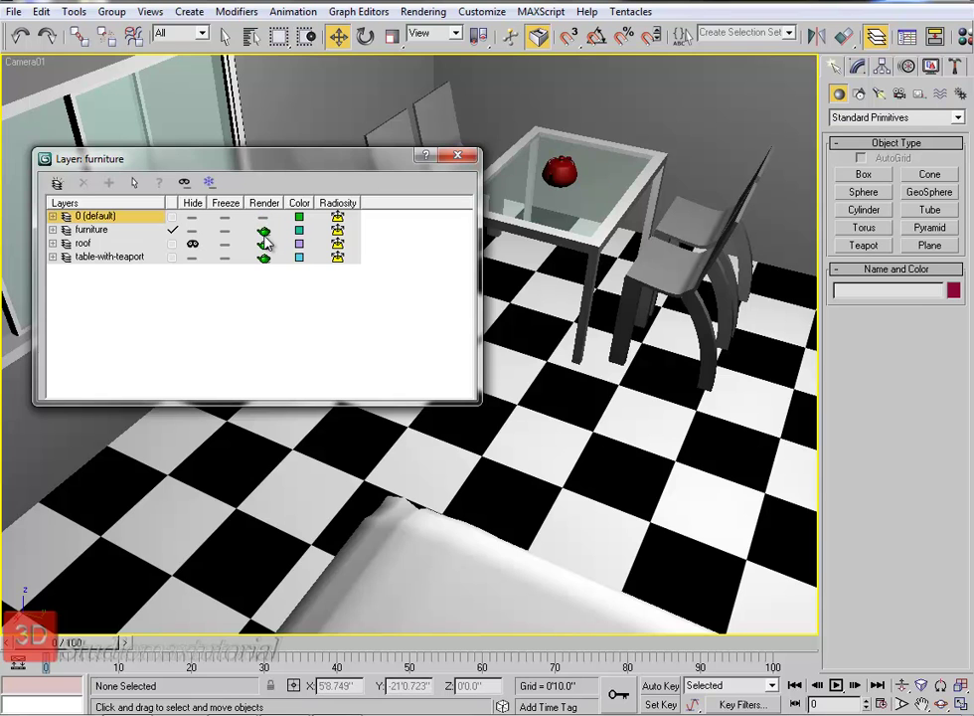
pyautogui.click(264, 242)
pyautogui.click(263, 217)
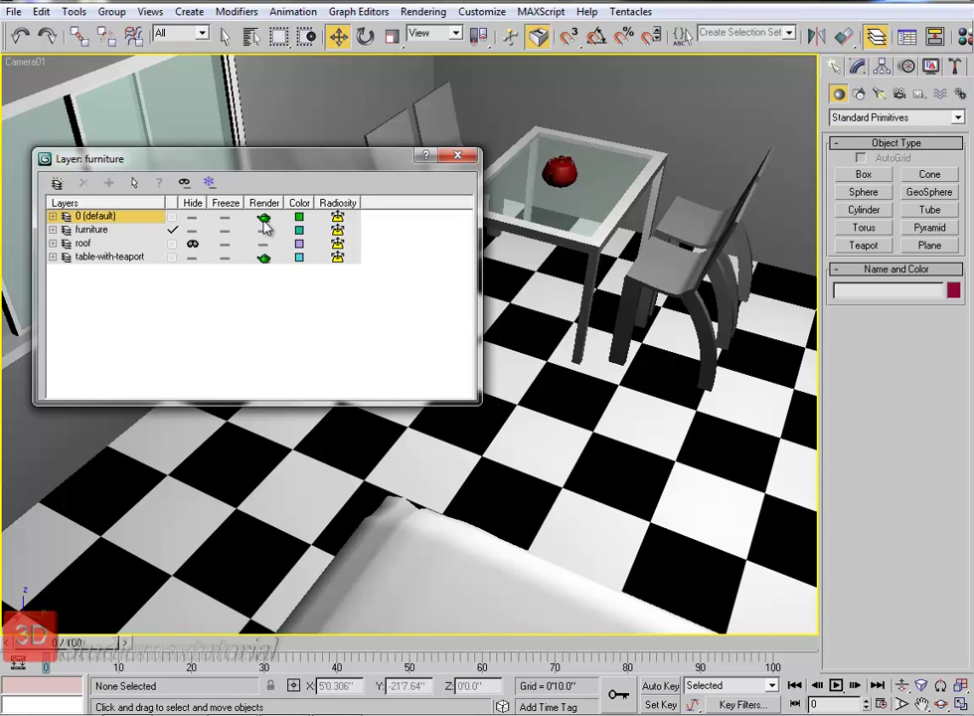
pyautogui.click(263, 243)
pyautogui.moveTo(331, 169); pyautogui.dragTo(353, 297)
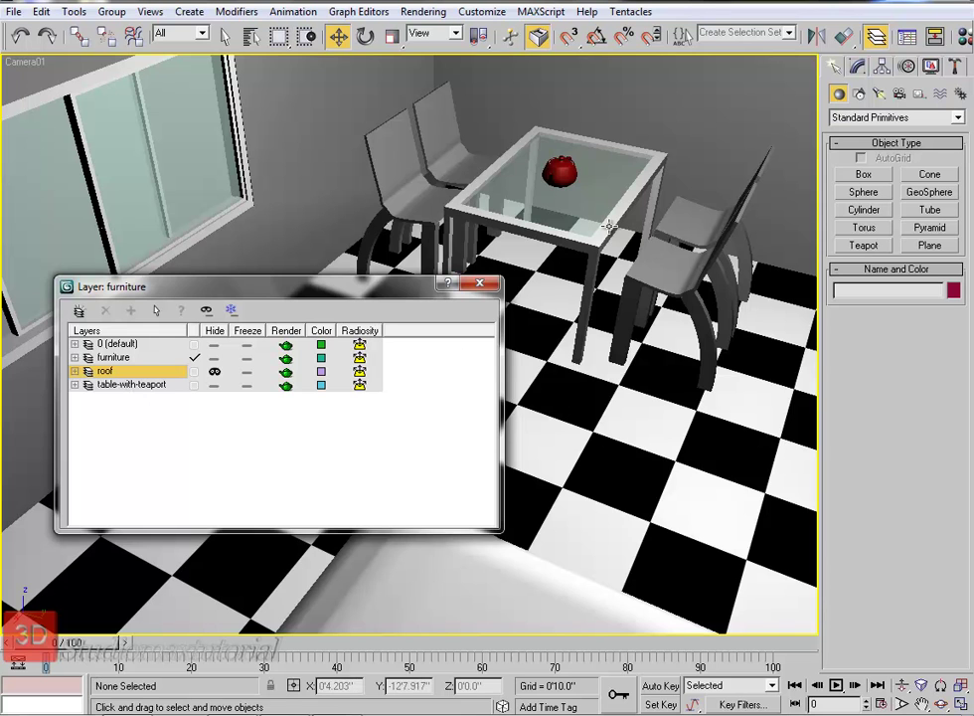
# - Highlight the furniture layer and toggle its visibility off and back on
pyautogui.click(126, 385)
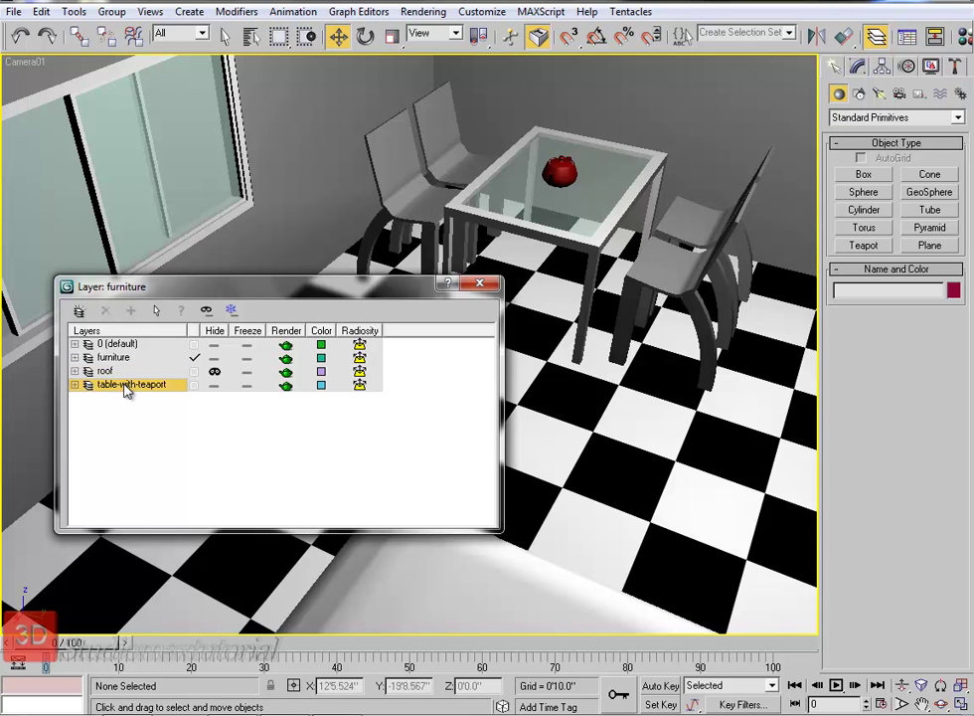
pyautogui.click(122, 358)
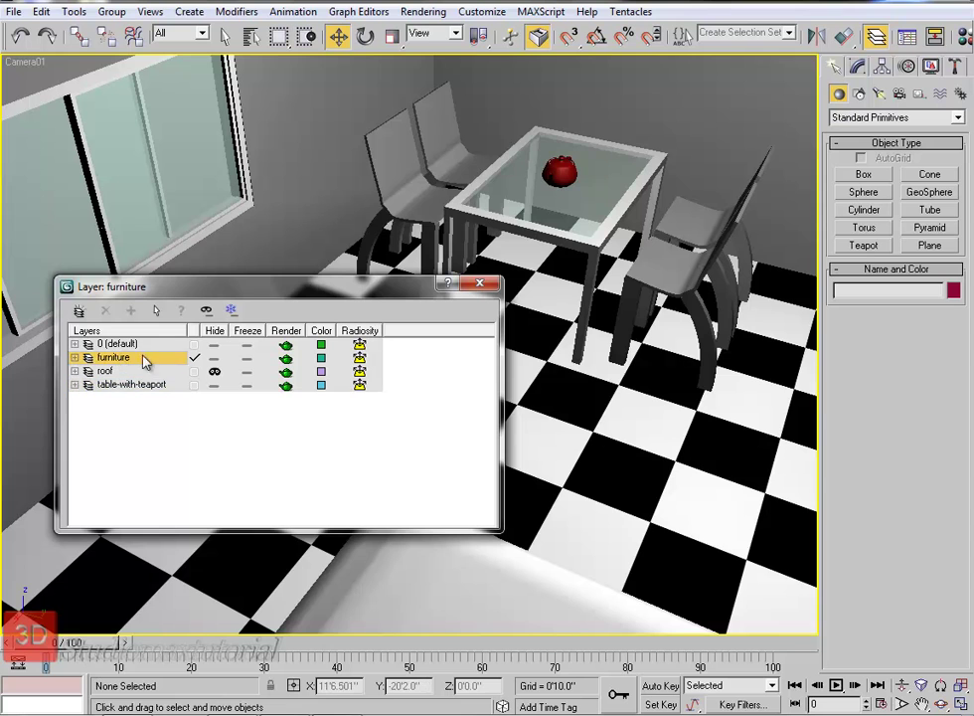
pyautogui.click(214, 359)
pyautogui.click(214, 360)
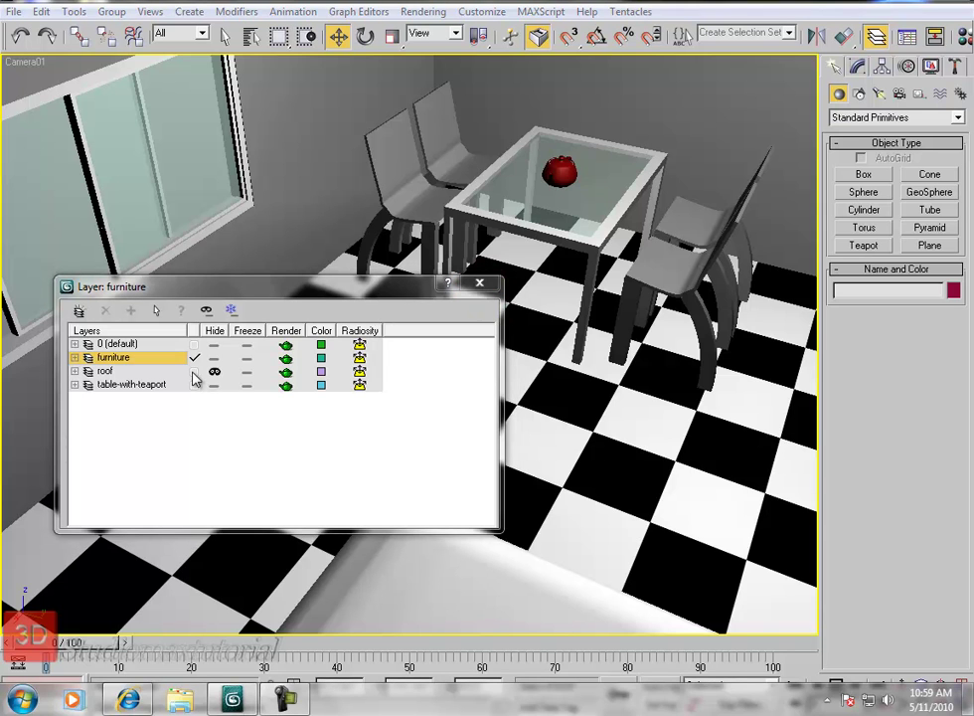
# - Freeze the furniture layer, close the layer manager and test selection by picking the table, the teapot and the floor in the camera view
pyautogui.click(246, 358)
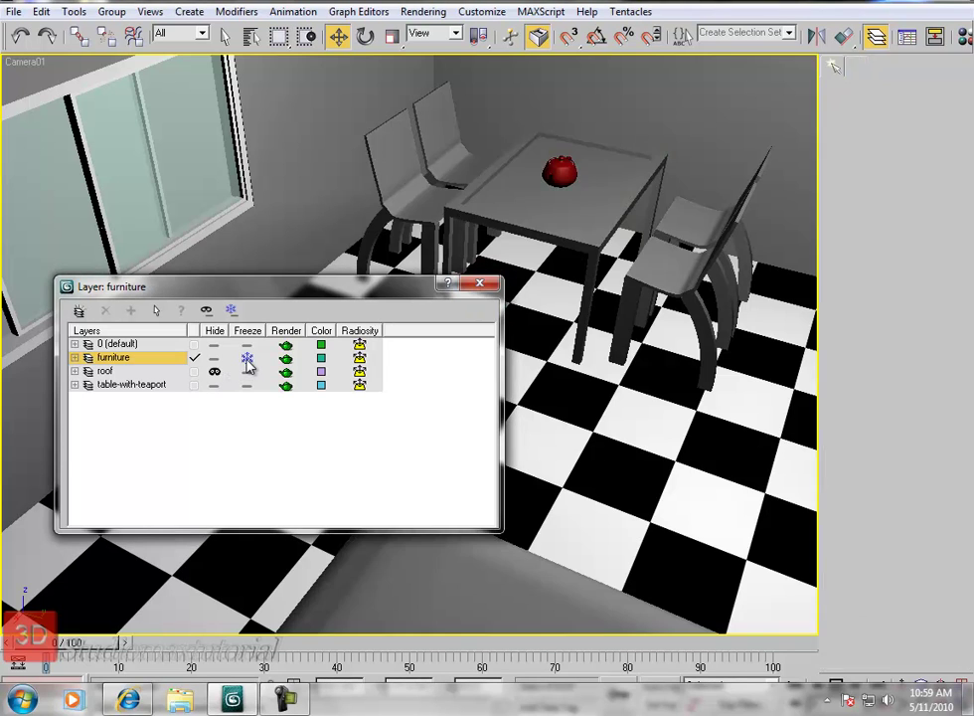
pyautogui.click(479, 286)
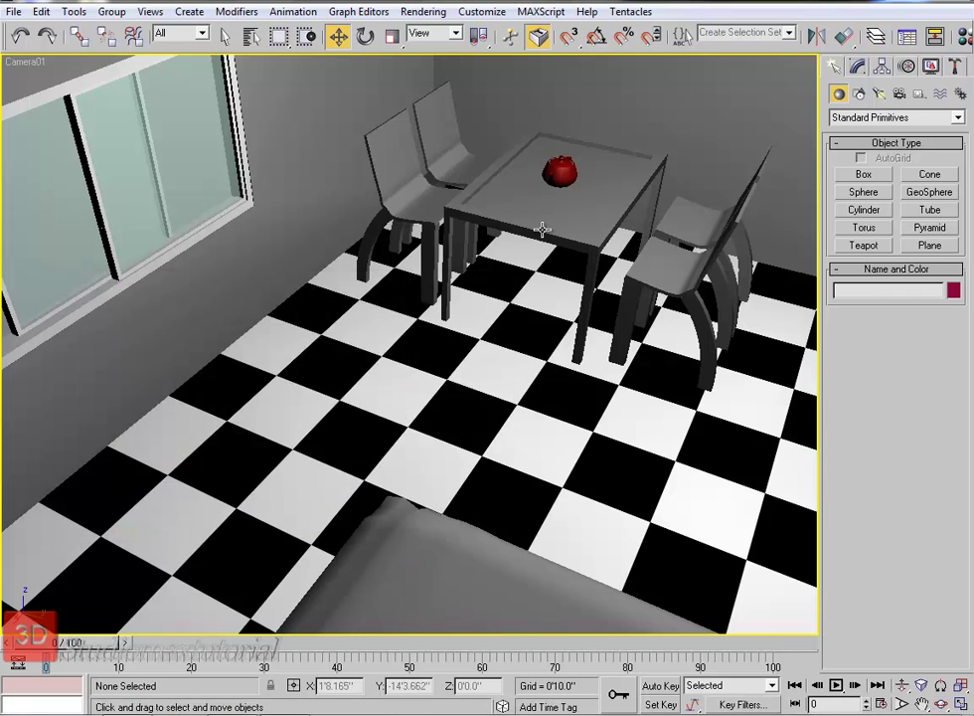
pyautogui.click(499, 182)
pyautogui.click(499, 182)
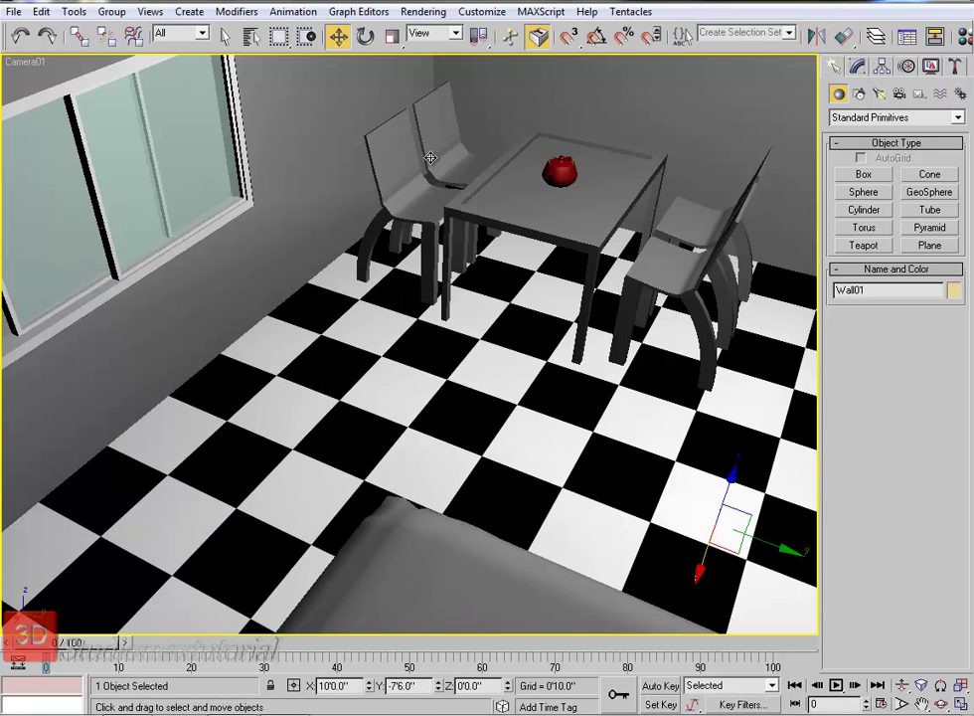
pyautogui.click(559, 178)
pyautogui.click(553, 282)
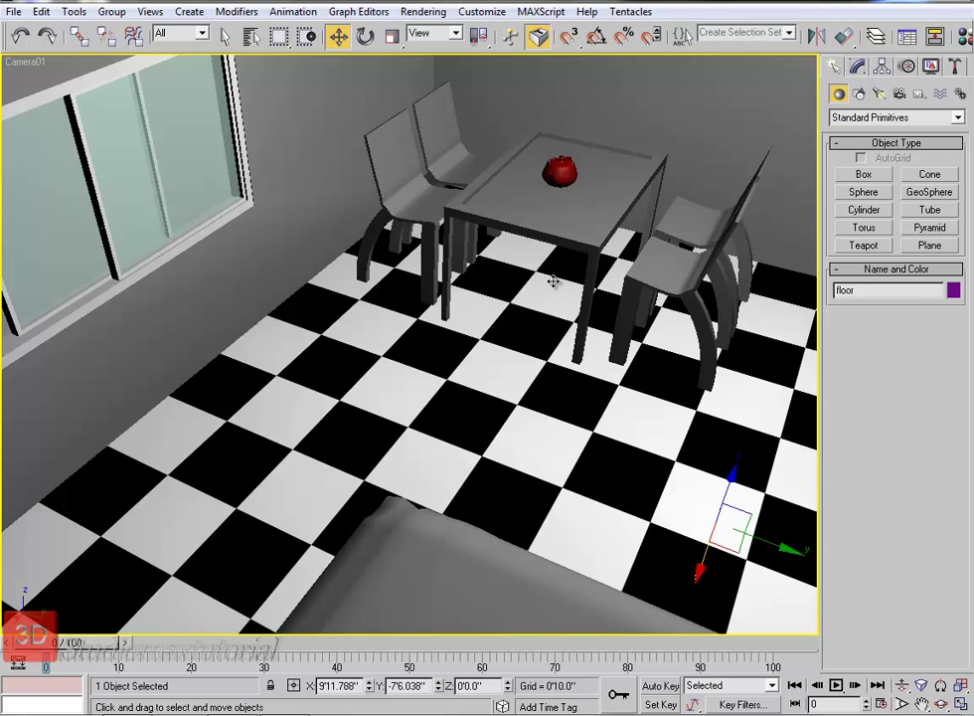